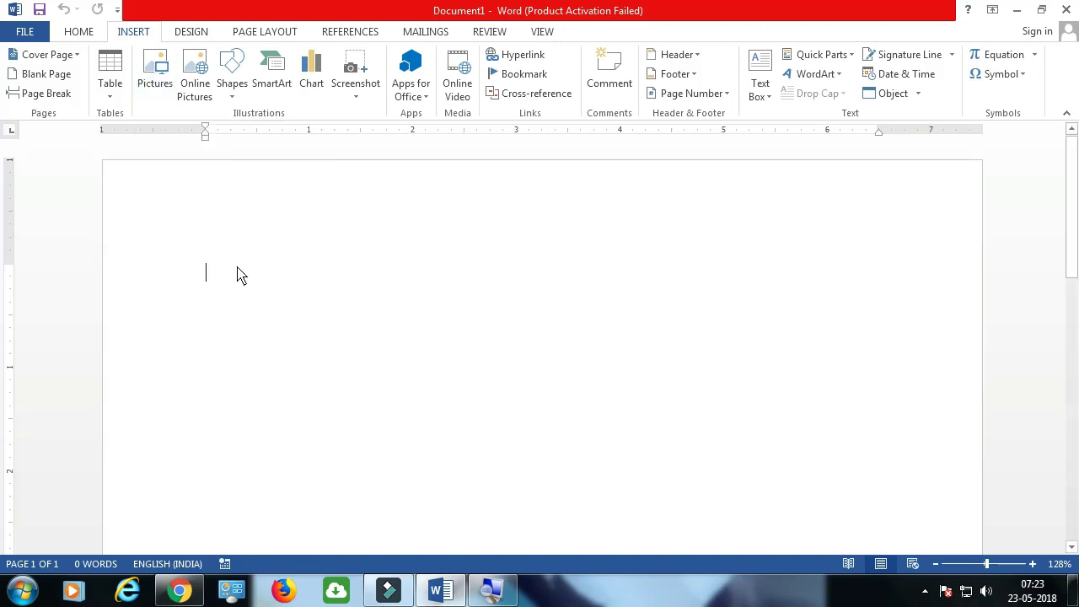
Fill the blank document with sample paragraphs using =rand()
{"action": "type", "text": "=rand()"}
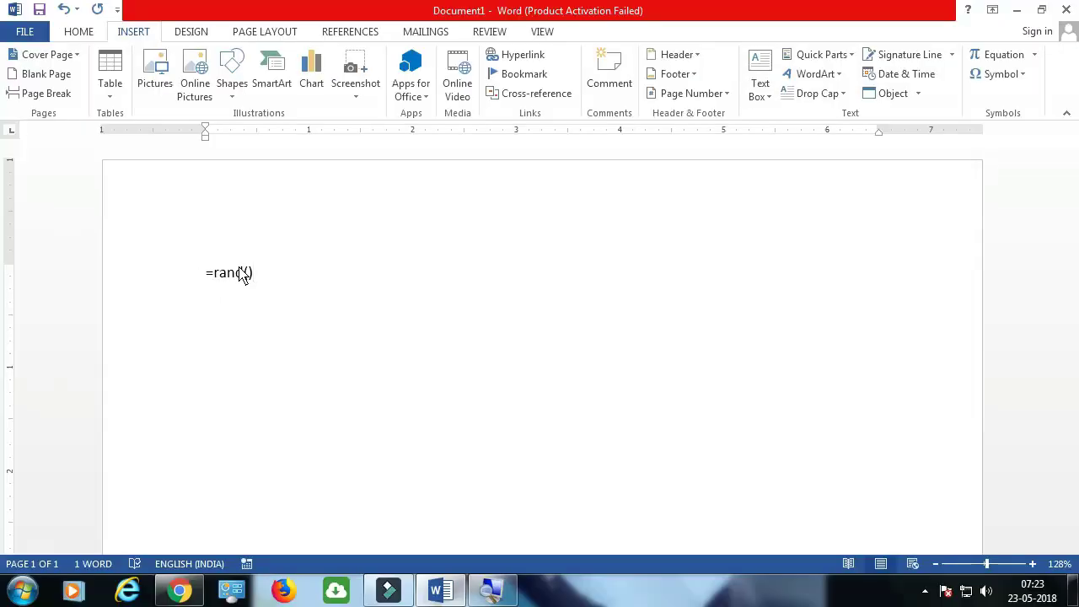
{"action": "key", "text": "Return"}
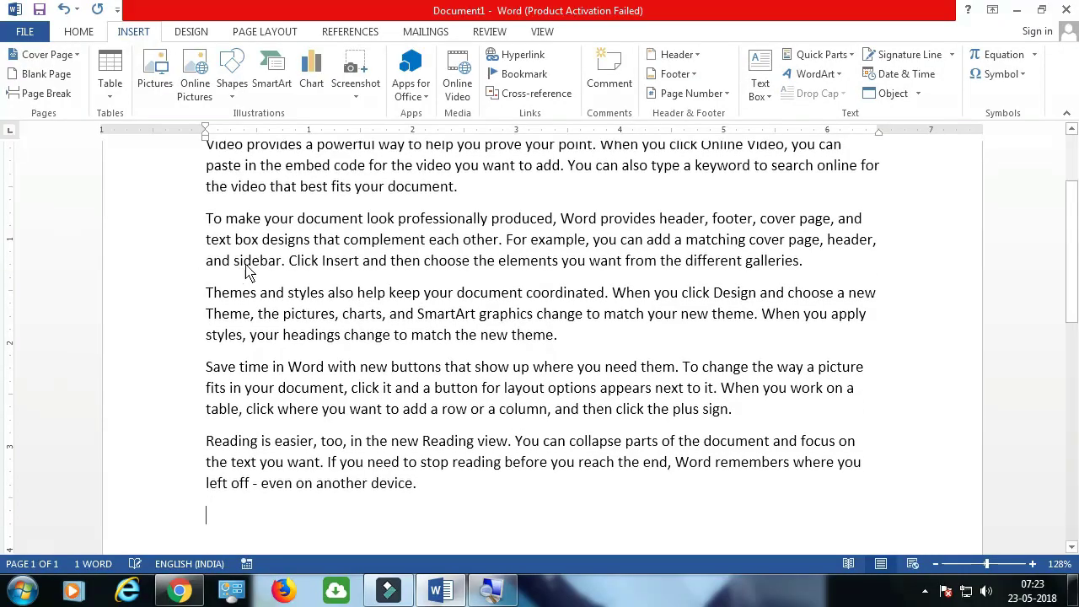
{"action": "scroll", "coordinate": [283, 271], "scroll_direction": "up", "scroll_amount": 2}
Insert the Koala picture from the Sample Pictures folder at the very start of the first paragraph
{"action": "left_click", "coordinate": [207, 272]}
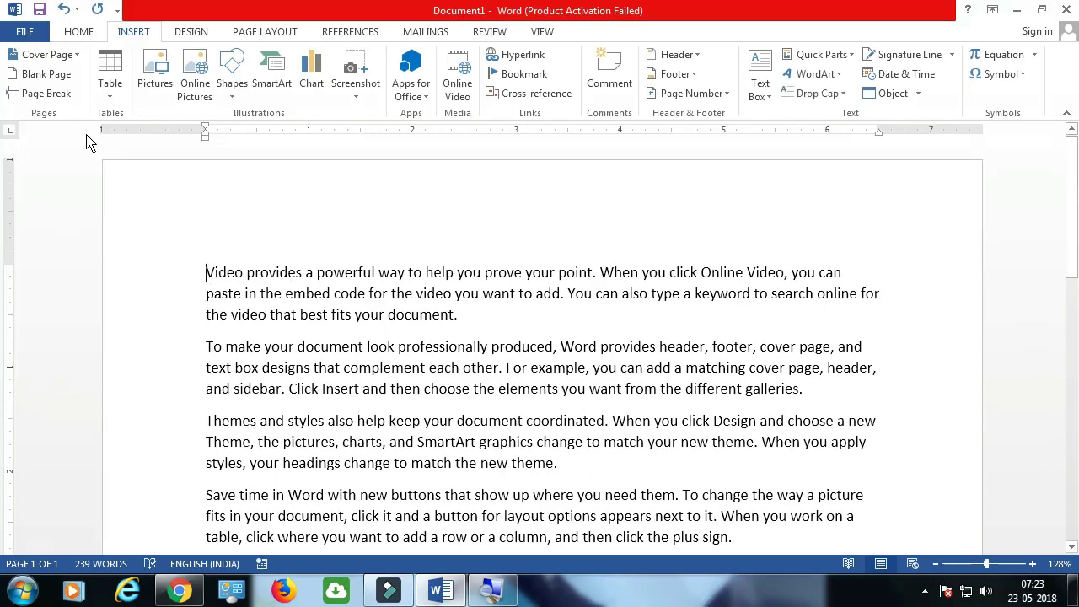
{"action": "left_click", "coordinate": [155, 70]}
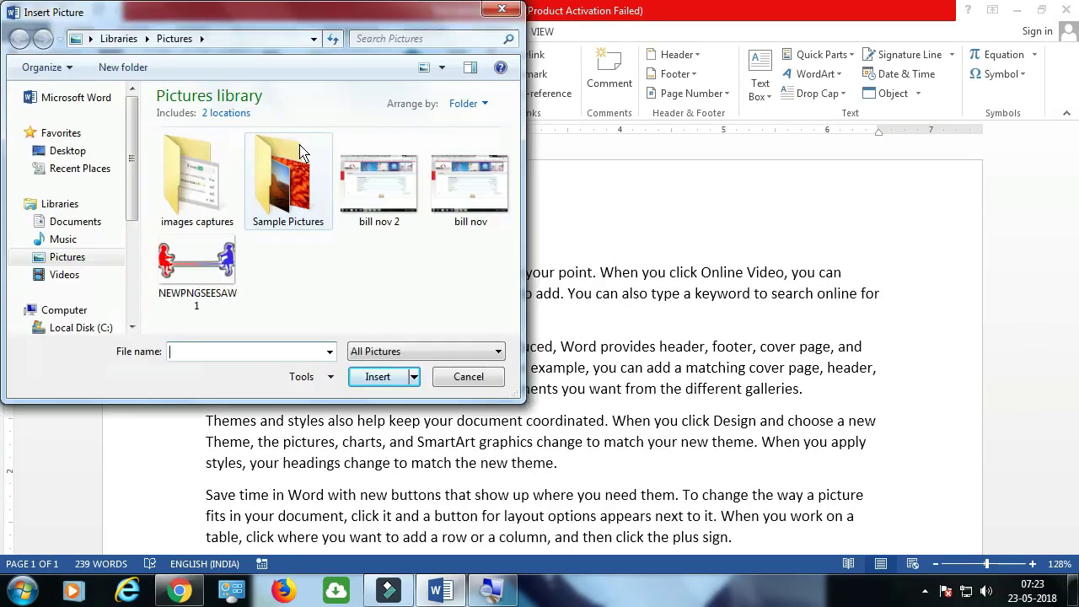
{"action": "left_click_drag", "start_coordinate": [202, 24], "coordinate": [379, 63]}
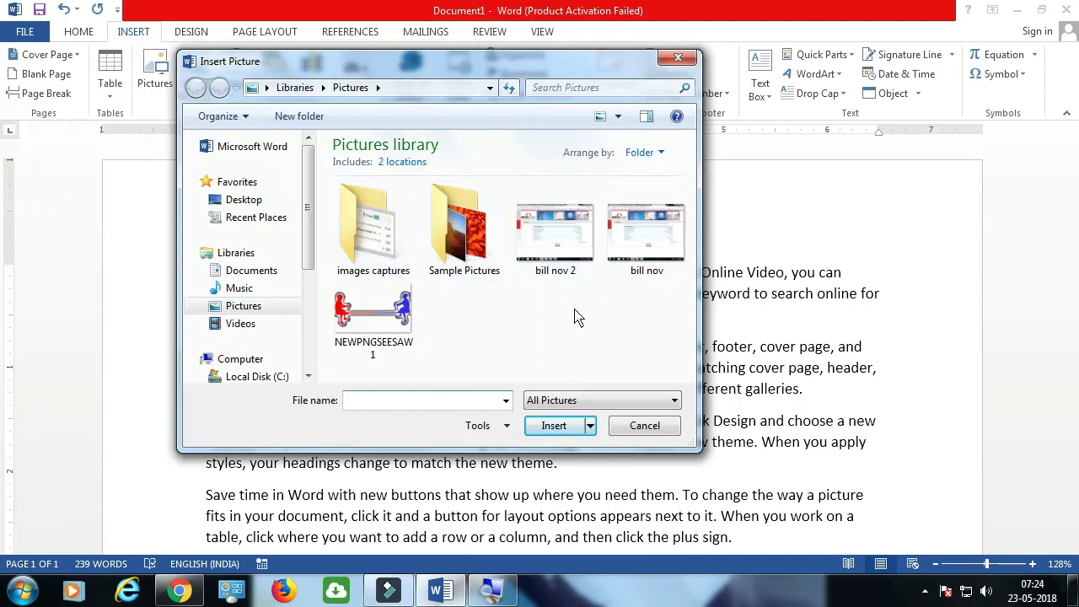
{"action": "left_click", "coordinate": [471, 257]}
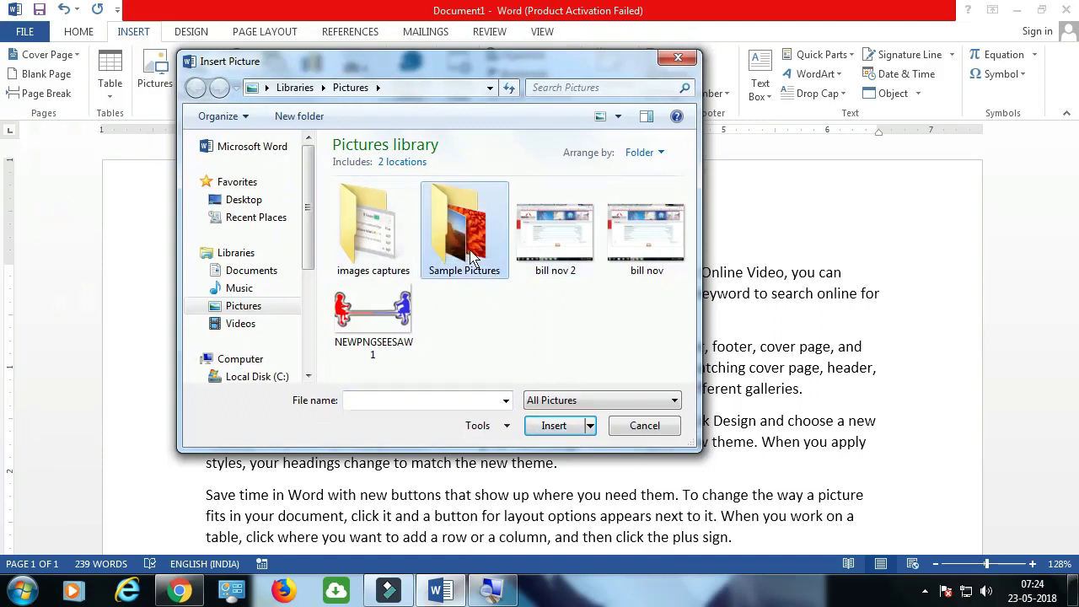
{"action": "double_click", "coordinate": [472, 257]}
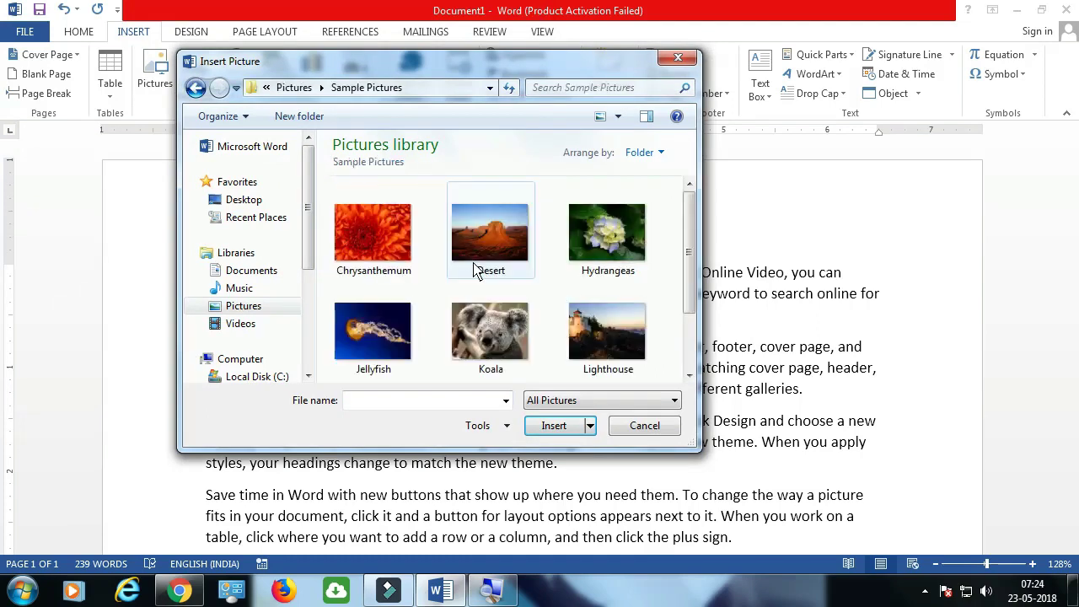
{"action": "left_click", "coordinate": [503, 350]}
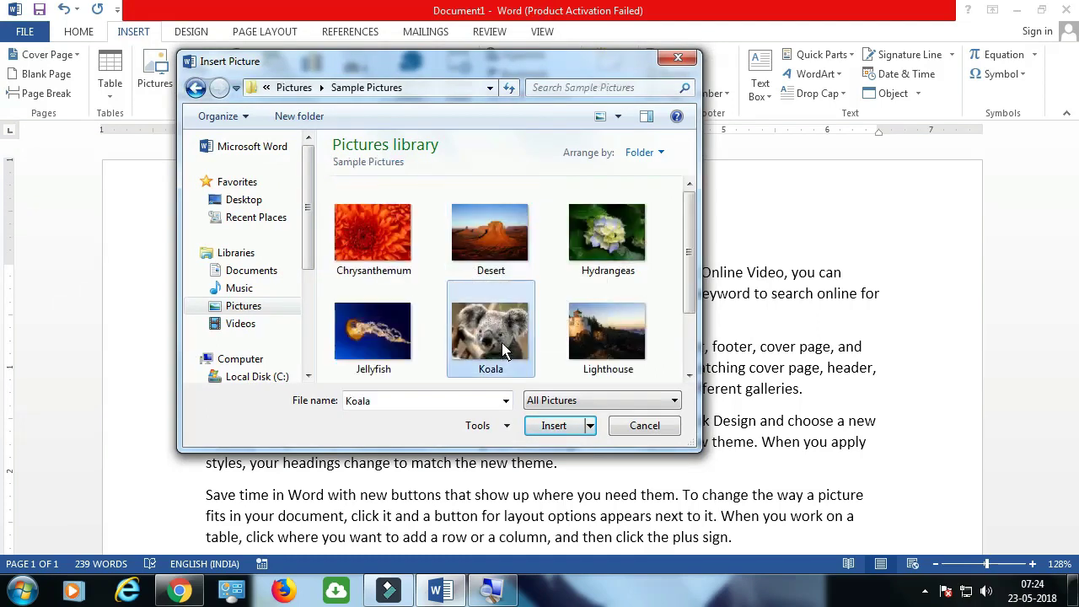
{"action": "left_click", "coordinate": [556, 428]}
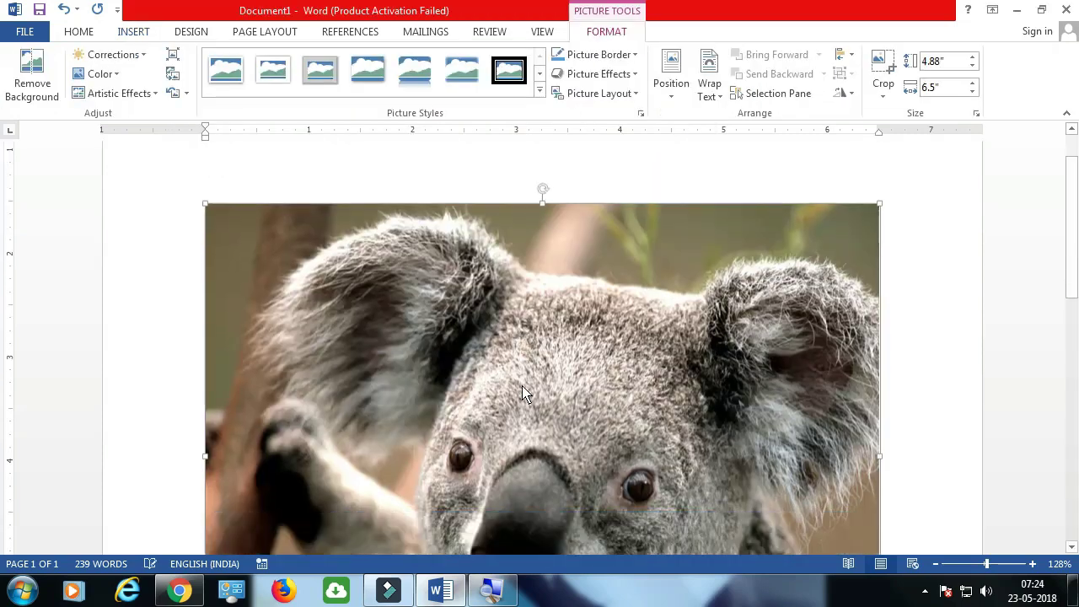
{"action": "scroll", "coordinate": [522, 392], "scroll_direction": "down", "scroll_amount": 8}
{"action": "scroll", "coordinate": [519, 390], "scroll_direction": "up", "scroll_amount": 6}
{"action": "scroll", "coordinate": [519, 385], "scroll_direction": "up", "scroll_amount": 3}
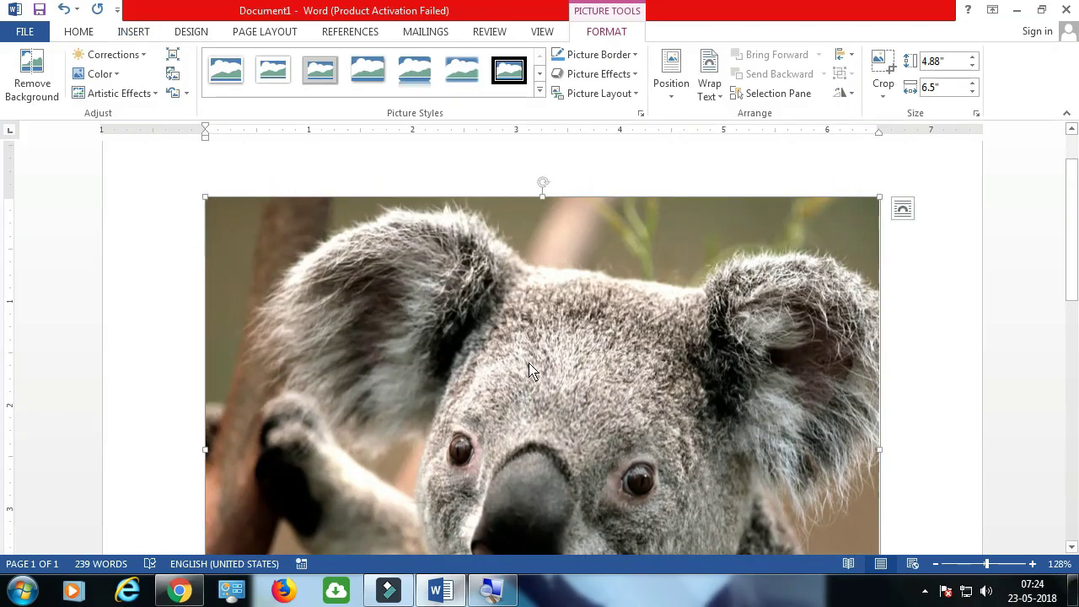
{"action": "scroll", "coordinate": [531, 369], "scroll_direction": "down", "scroll_amount": 3}
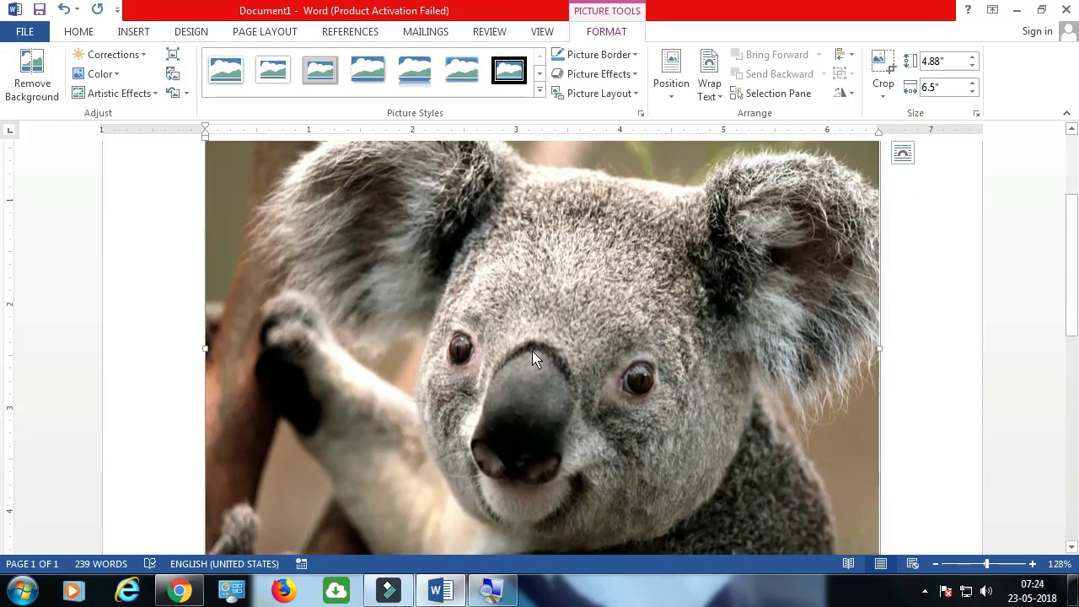
{"action": "left_click", "coordinate": [944, 88]}
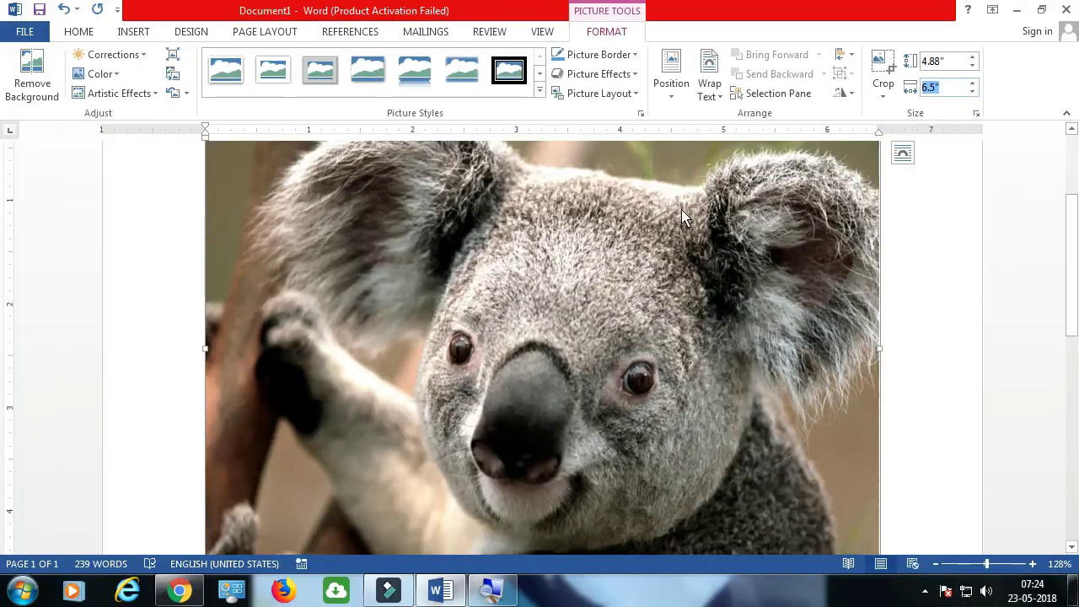
{"action": "left_click", "coordinate": [641, 256]}
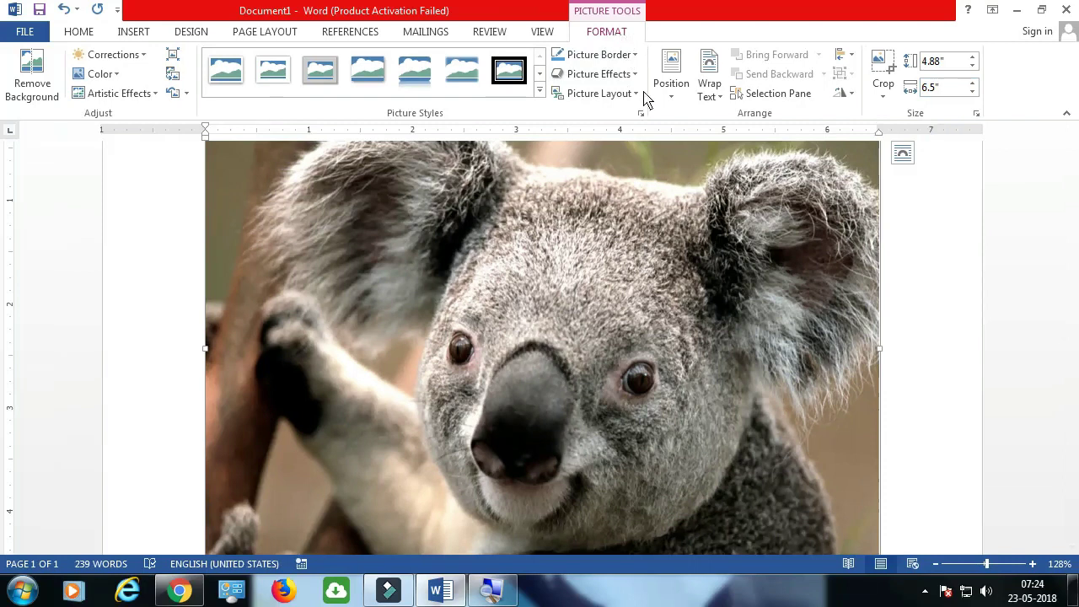
{"action": "left_click", "coordinate": [924, 367]}
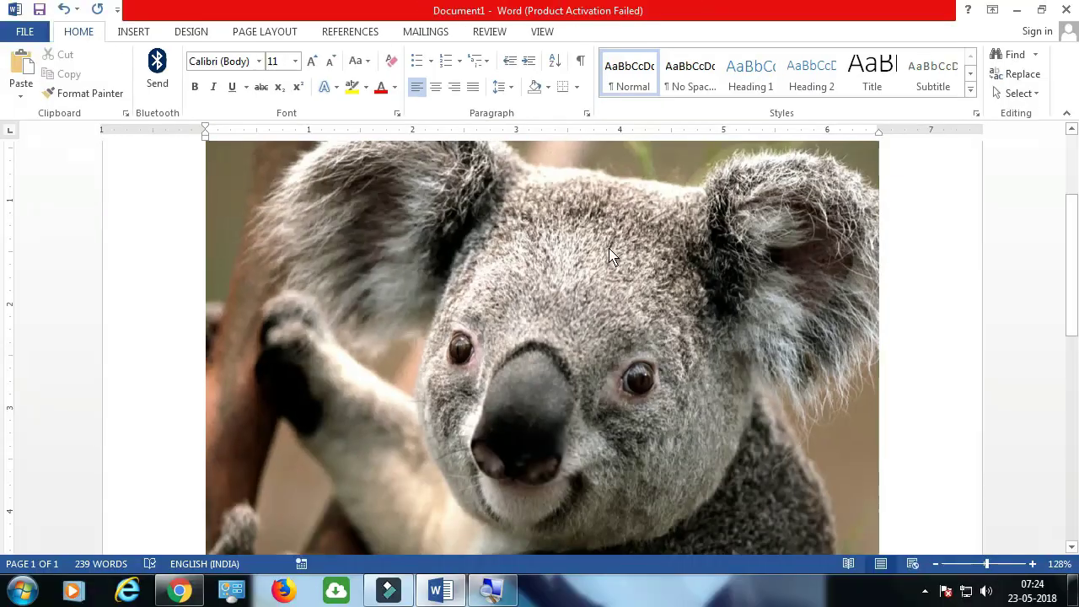
Reduce the koala picture's width in small increments to 3 inches
{"action": "left_click", "coordinate": [612, 253]}
{"action": "left_click", "coordinate": [609, 36]}
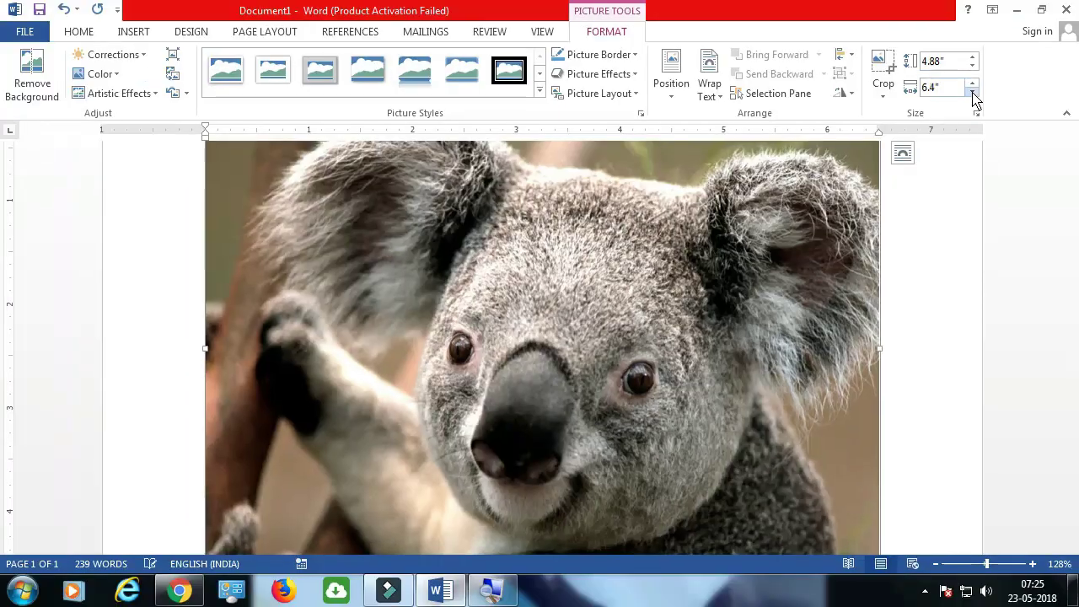
{"action": "left_click", "coordinate": [972, 93]}
{"action": "left_click", "coordinate": [972, 93]}
{"action": "left_click", "coordinate": [972, 93]}
{"action": "left_click", "coordinate": [972, 93]}
{"action": "left_click", "coordinate": [972, 93]}
{"action": "left_click", "coordinate": [971, 93]}
{"action": "double_click", "coordinate": [971, 94]}
{"action": "double_click", "coordinate": [971, 94]}
{"action": "double_click", "coordinate": [972, 93]}
{"action": "left_click", "coordinate": [971, 93]}
{"action": "double_click", "coordinate": [972, 94]}
{"action": "double_click", "coordinate": [972, 94]}
{"action": "left_click", "coordinate": [972, 93]}
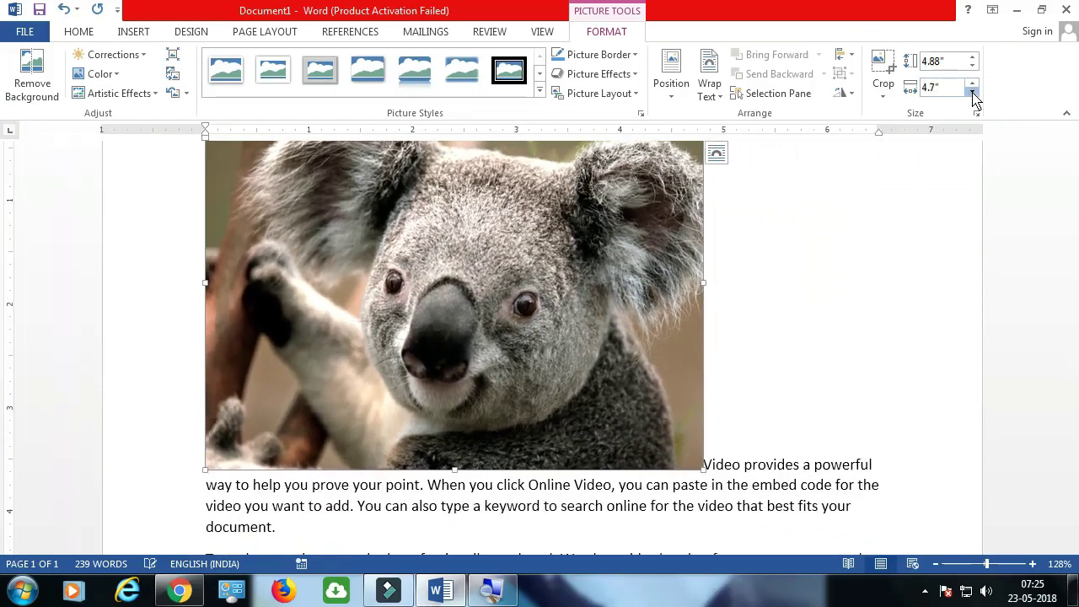
{"action": "double_click", "coordinate": [971, 93]}
{"action": "double_click", "coordinate": [972, 94]}
{"action": "double_click", "coordinate": [971, 93]}
{"action": "double_click", "coordinate": [972, 93]}
{"action": "left_click", "coordinate": [972, 94]}
{"action": "double_click", "coordinate": [972, 93]}
{"action": "double_click", "coordinate": [972, 93]}
{"action": "left_click", "coordinate": [971, 94]}
{"action": "left_click", "coordinate": [972, 93]}
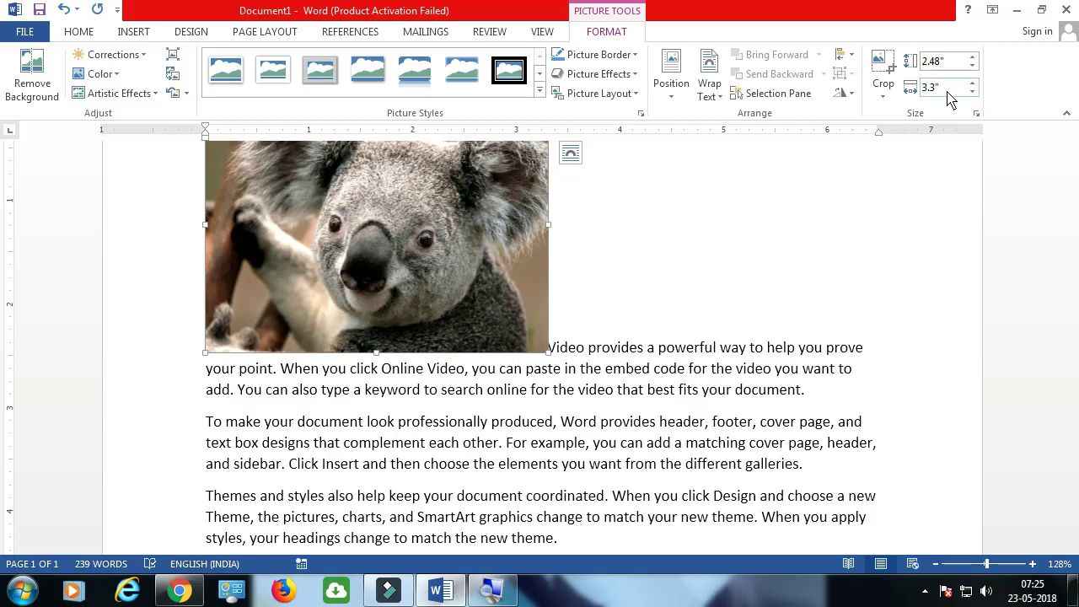
{"action": "left_click", "coordinate": [972, 94]}
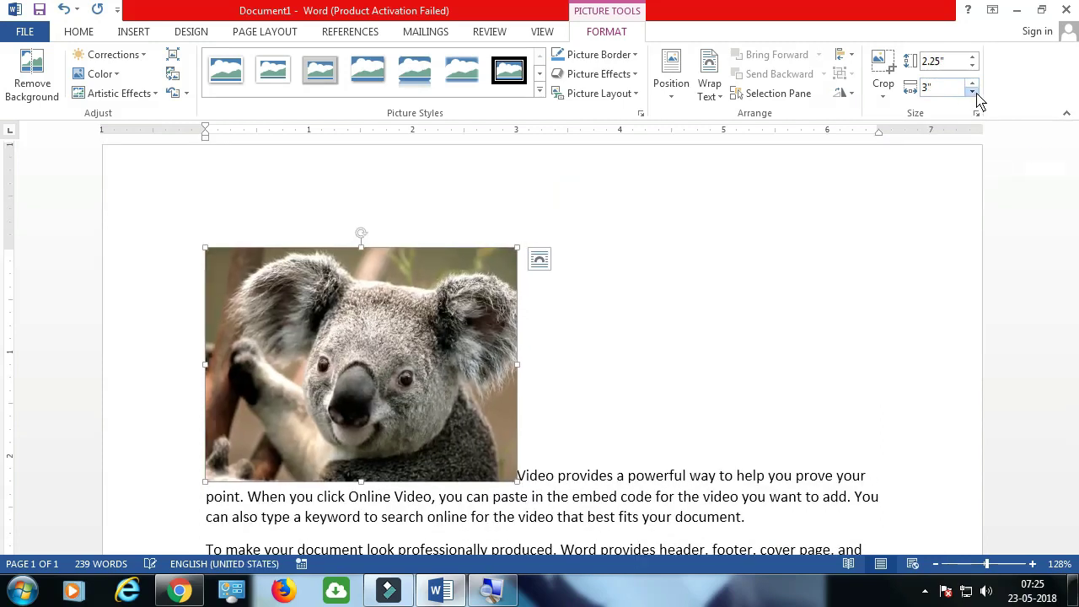
Increase the koala picture's height in small increments to about 2.8 inches
{"action": "left_click", "coordinate": [973, 67]}
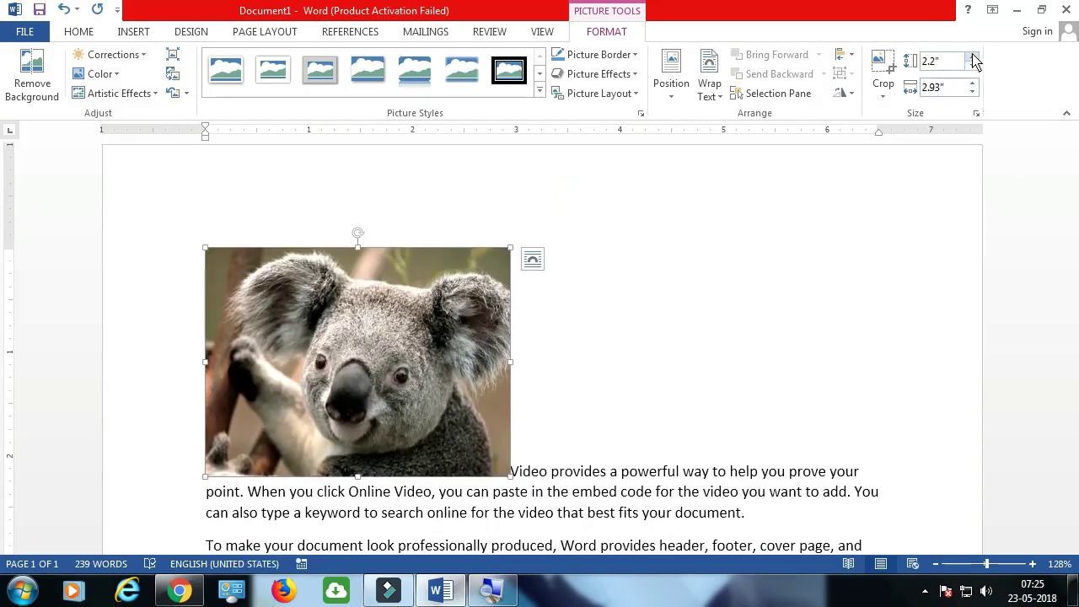
{"action": "double_click", "coordinate": [973, 57]}
{"action": "left_click", "coordinate": [973, 57]}
{"action": "double_click", "coordinate": [973, 57]}
{"action": "left_click", "coordinate": [973, 58]}
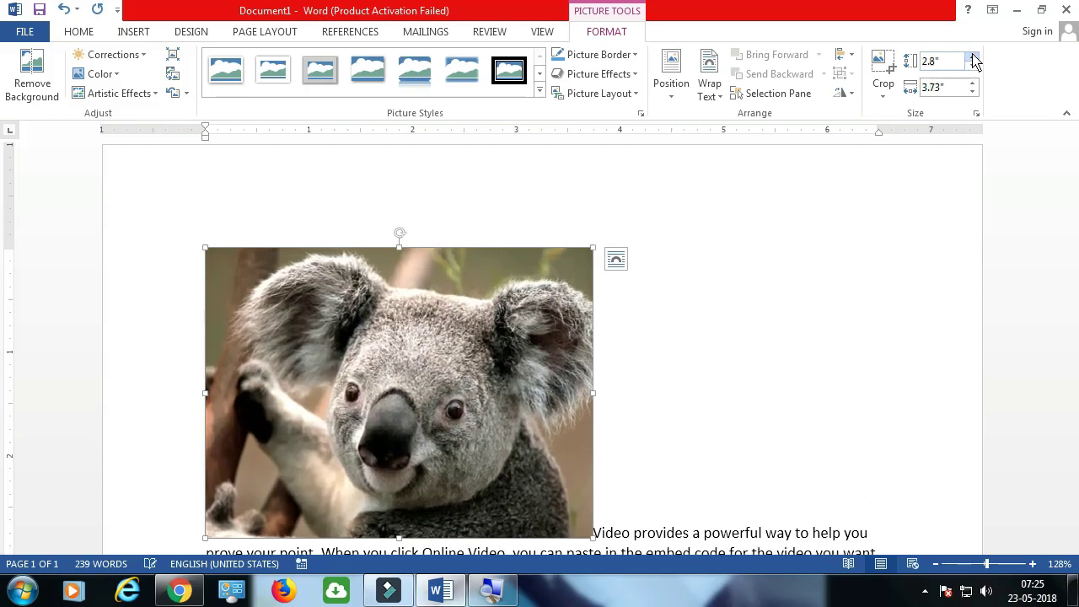
{"action": "left_click", "coordinate": [974, 57]}
Reduce the koala picture's height in small increments to 1.8 inches
{"action": "double_click", "coordinate": [976, 72]}
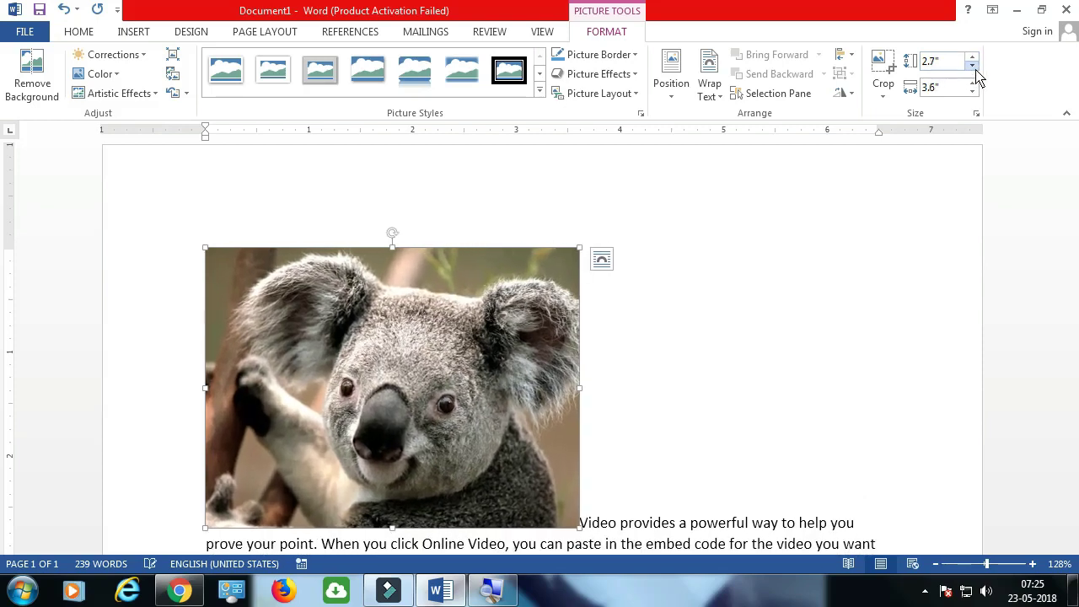
{"action": "triple_click", "coordinate": [976, 72]}
{"action": "double_click", "coordinate": [976, 72]}
{"action": "double_click", "coordinate": [976, 72]}
{"action": "left_click", "coordinate": [974, 67]}
{"action": "left_click", "coordinate": [973, 91]}
{"action": "left_click", "coordinate": [973, 91]}
{"action": "left_click", "coordinate": [974, 83]}
Set the koala picture's width to exactly 2 inches
{"action": "left_click", "coordinate": [946, 88]}
{"action": "type", "text": "2"}
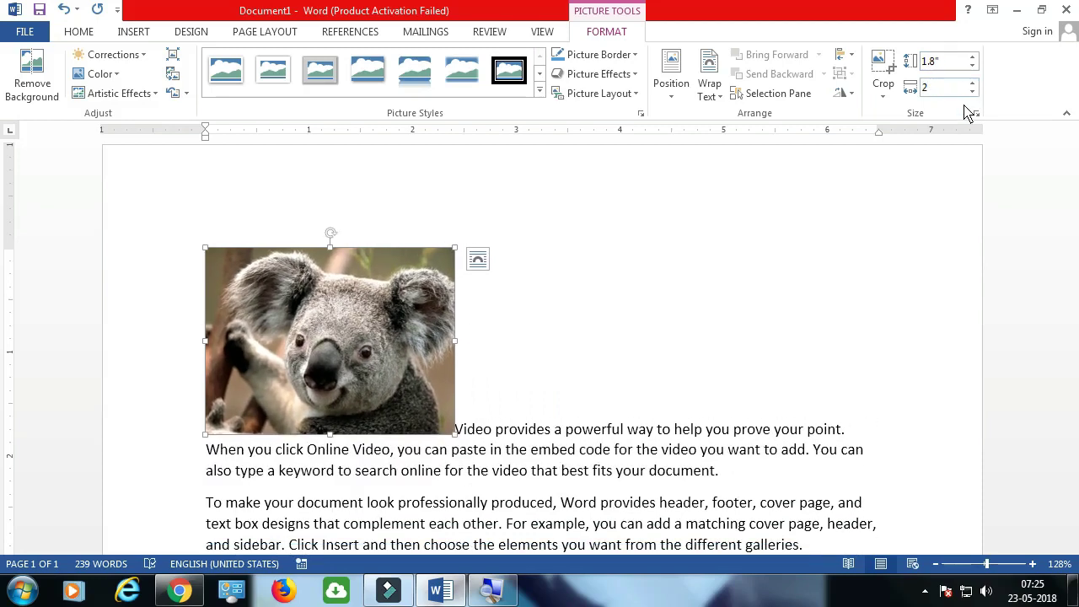
{"action": "key", "text": "Return"}
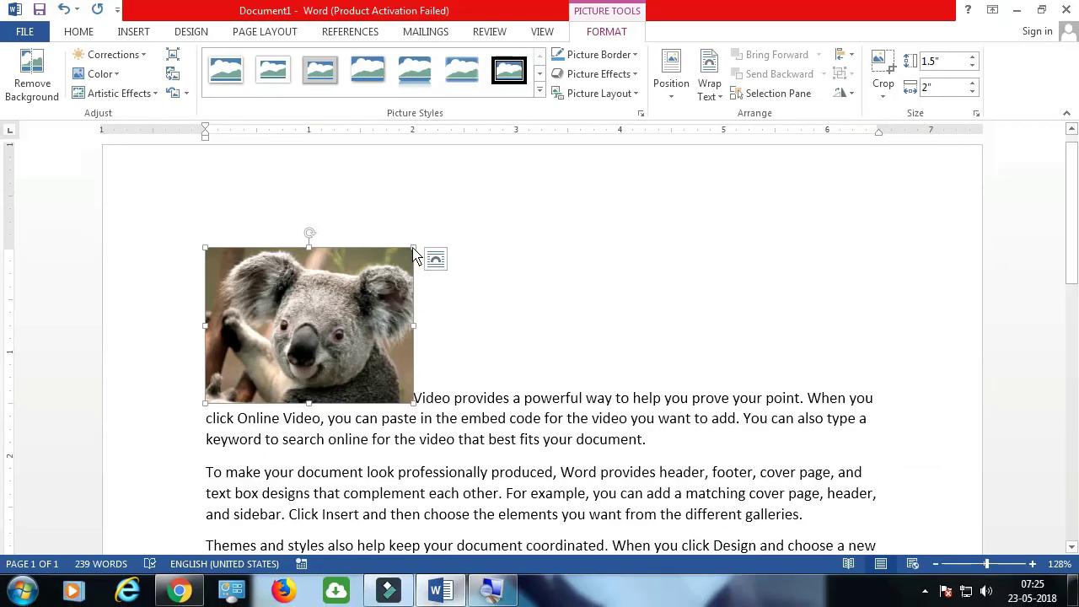
Resize the koala picture proportionally to about 2.88 by 2.16 inches, trying and undoing a horizontal-only stretch on the way
{"action": "left_click_drag", "start_coordinate": [413, 255], "coordinate": [368, 316]}
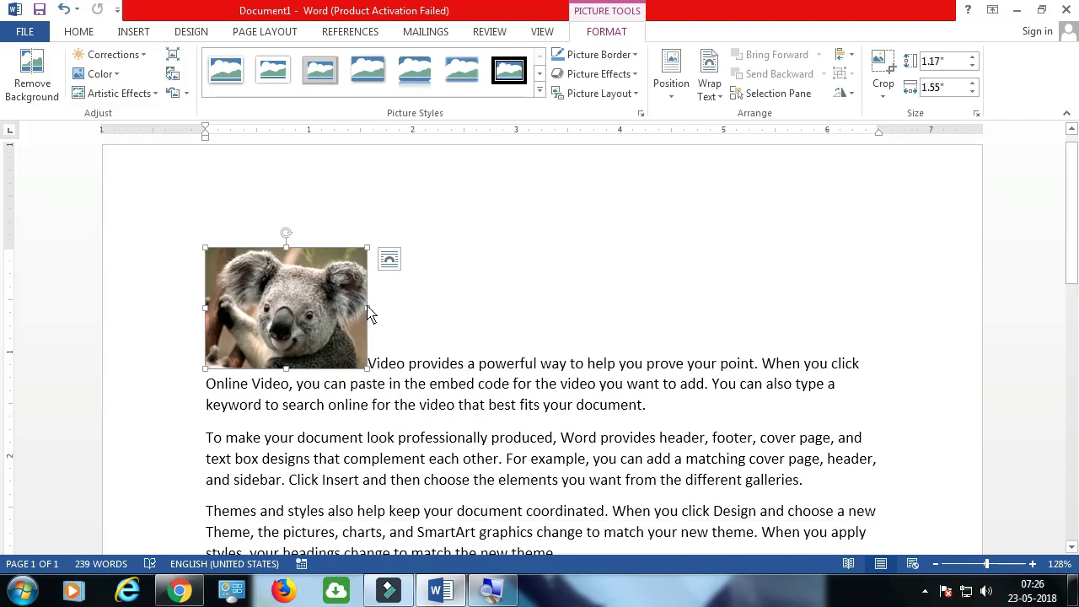
{"action": "left_click_drag", "start_coordinate": [368, 310], "coordinate": [547, 311]}
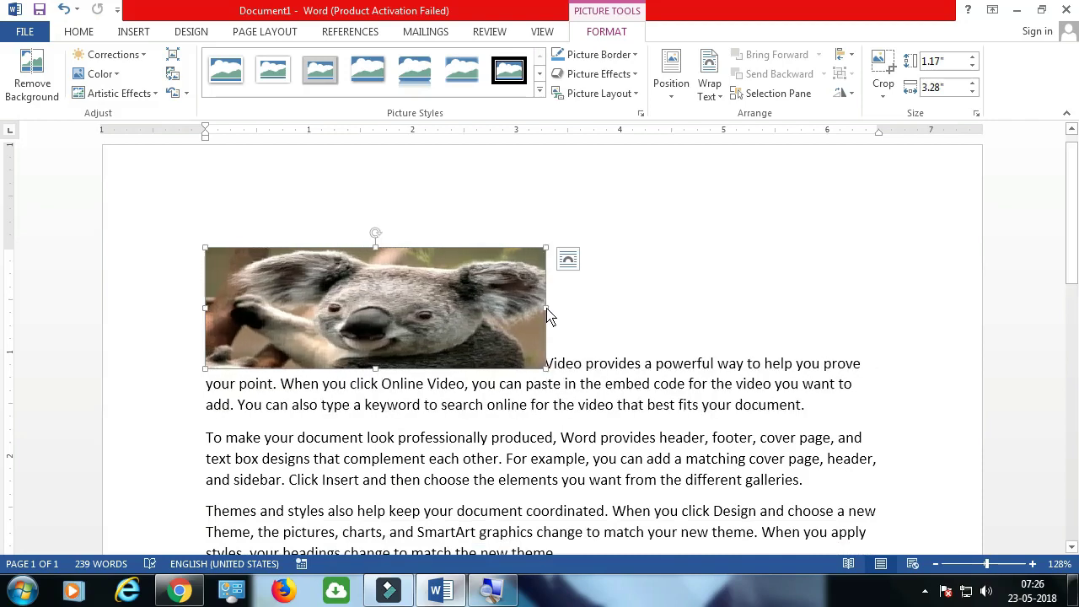
{"action": "key", "text": "ctrl+z"}
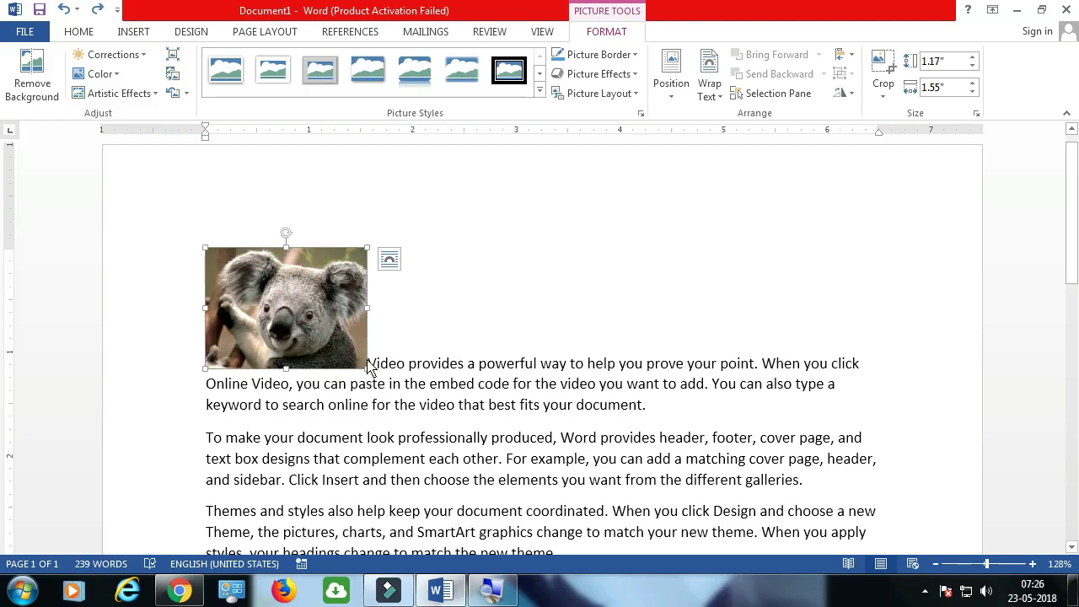
{"action": "left_click_drag", "start_coordinate": [371, 377], "coordinate": [505, 456]}
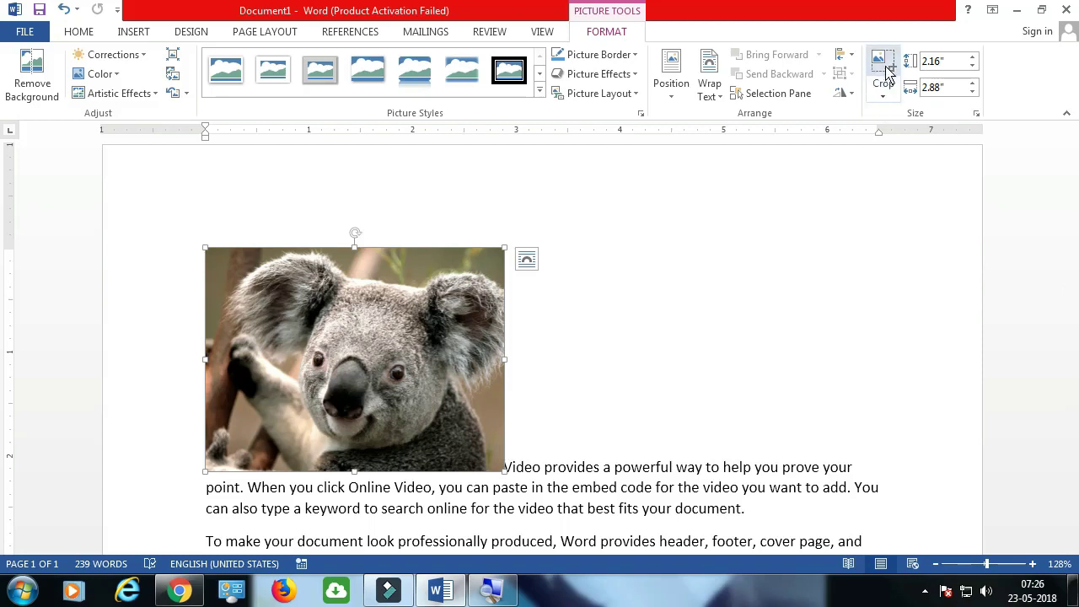
Apply Square text wrapping to the koala picture and place it, scaled to about 1.85 by 1.39 inches, on the right side of the text
{"action": "left_click", "coordinate": [726, 99]}
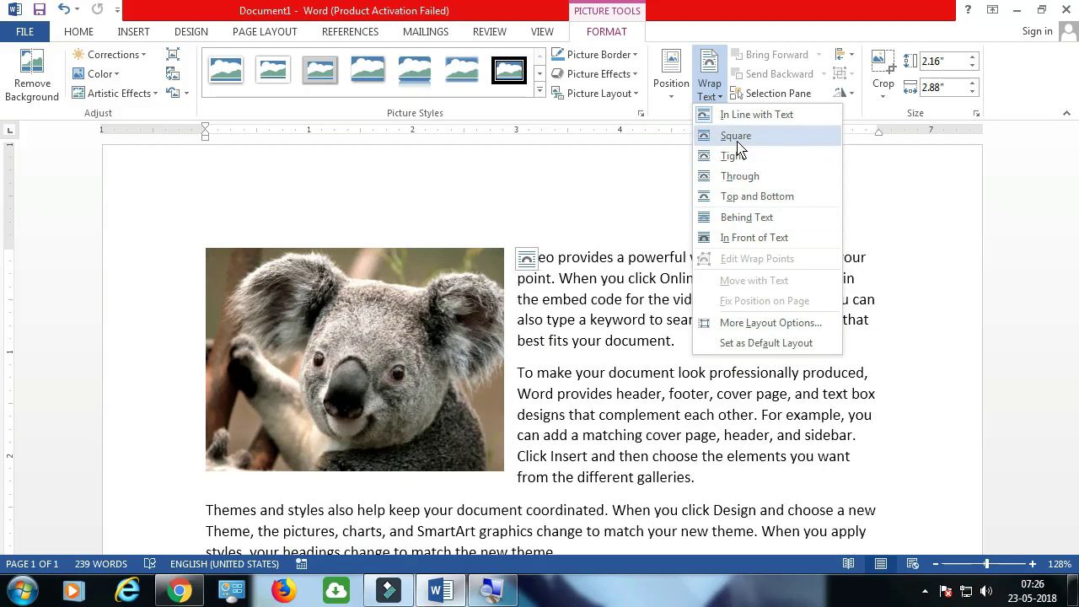
{"action": "left_click", "coordinate": [737, 143]}
{"action": "left_click_drag", "start_coordinate": [508, 257], "coordinate": [402, 354]}
{"action": "left_click_drag", "start_coordinate": [353, 403], "coordinate": [752, 308]}
Change the koala picture's text wrapping to Tight and shift it closer to the right page margin
{"action": "left_click", "coordinate": [708, 88]}
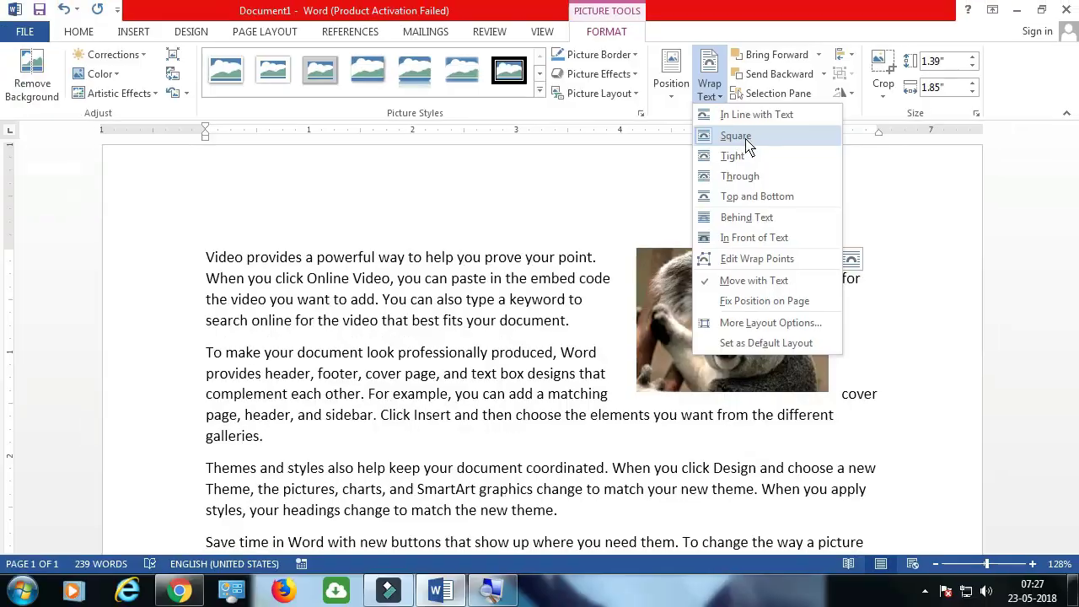
{"action": "left_click", "coordinate": [732, 155]}
{"action": "left_click_drag", "start_coordinate": [658, 325], "coordinate": [791, 311]}
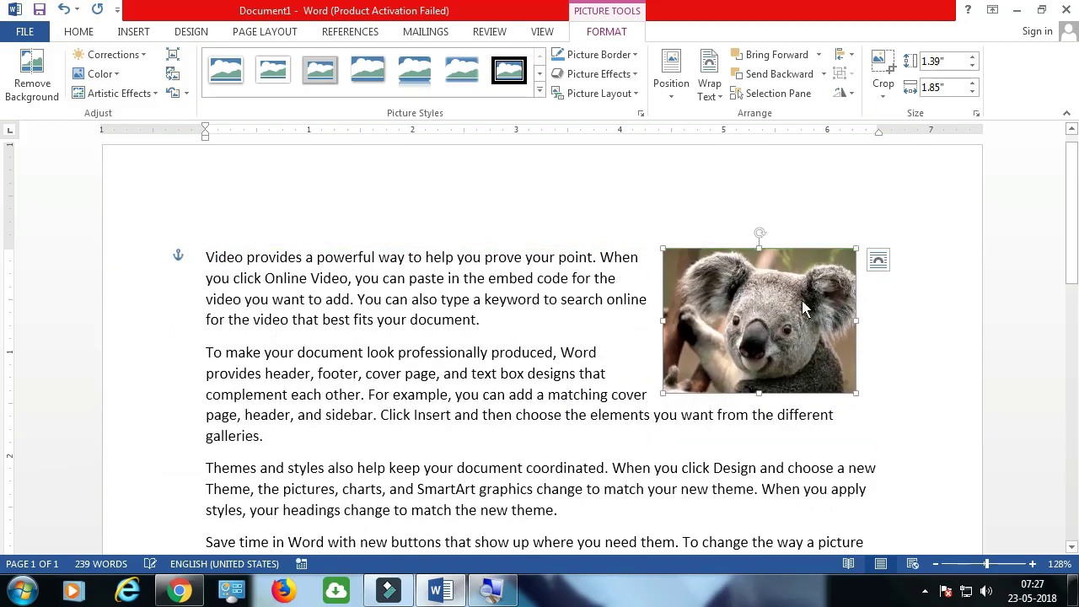
Enlarge the koala picture to about 2.74 by 2.05 inches and crop away its right half, leaving about 1.34 inches of width
{"action": "left_click_drag", "start_coordinate": [663, 394], "coordinate": [572, 462]}
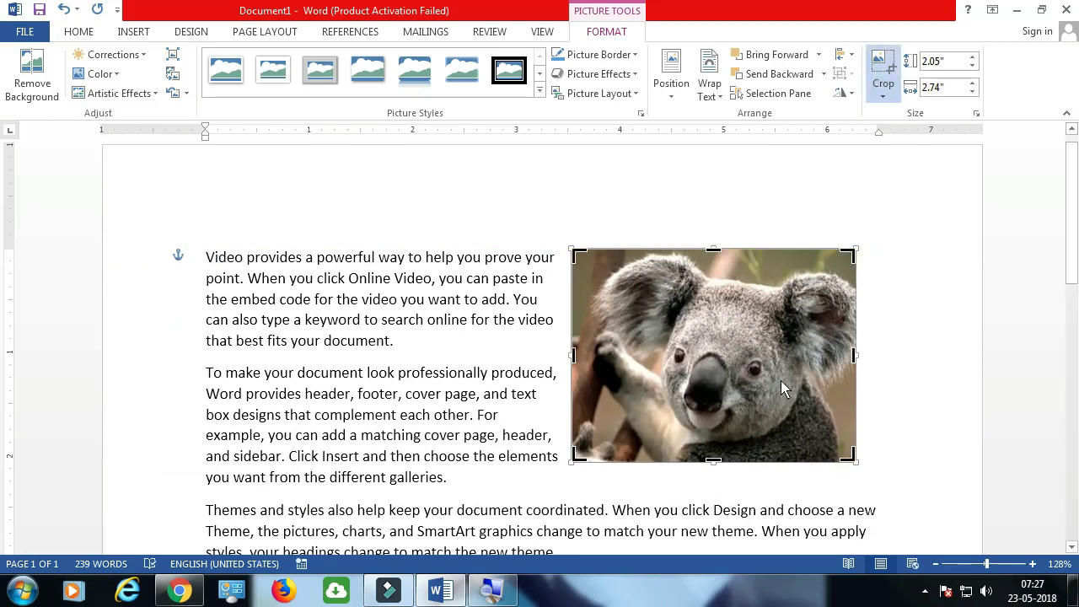
{"action": "left_click_drag", "start_coordinate": [855, 364], "coordinate": [731, 384]}
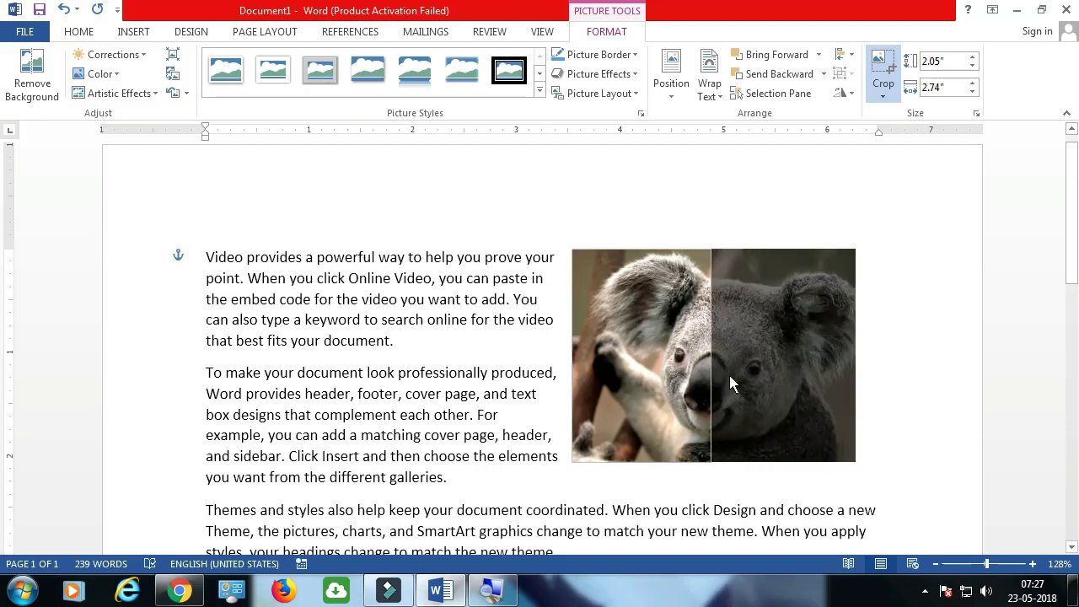
{"action": "left_click", "coordinate": [896, 425]}
Place the cropped koala half and a duplicate side by side at the text's left margin, and flip the right-hand copy horizontally
{"action": "left_click", "coordinate": [587, 358]}
{"action": "left_click_drag", "start_coordinate": [587, 358], "coordinate": [401, 331]}
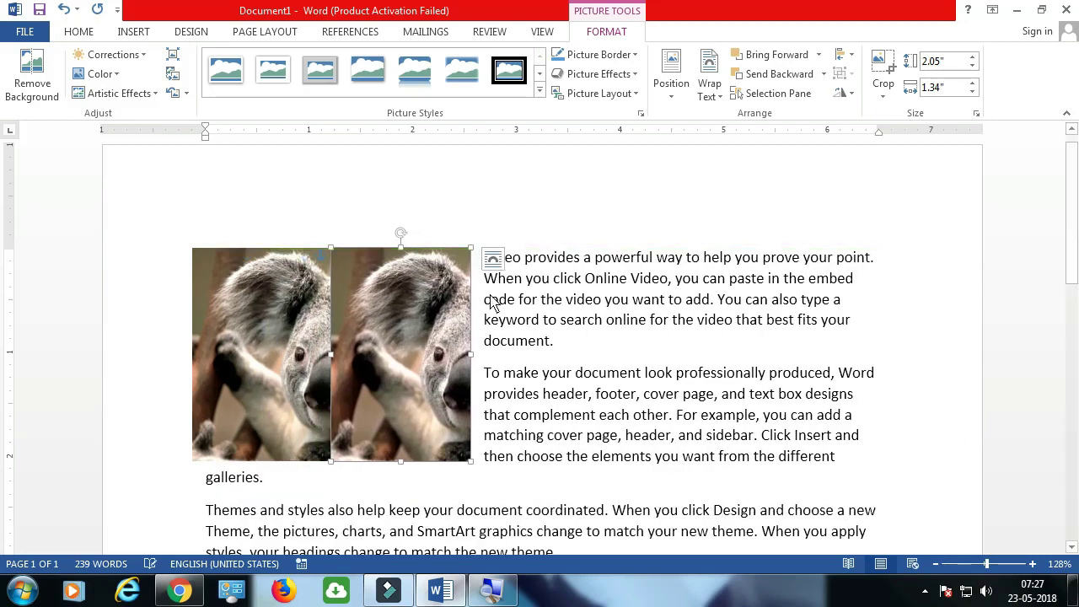
{"action": "left_click", "coordinate": [849, 97]}
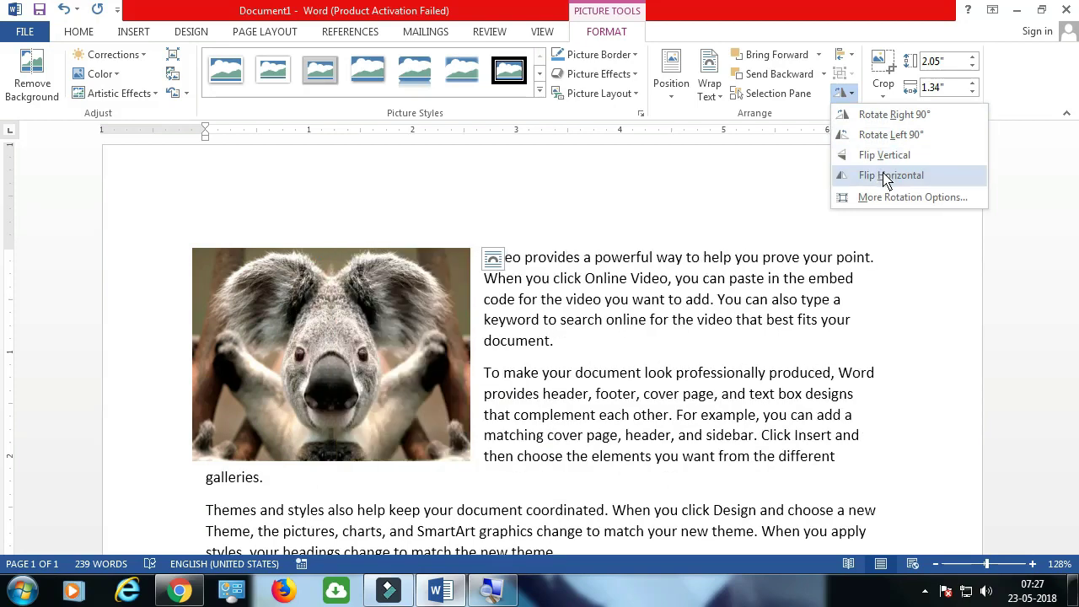
{"action": "left_click", "coordinate": [885, 177]}
{"action": "left_click", "coordinate": [544, 380]}
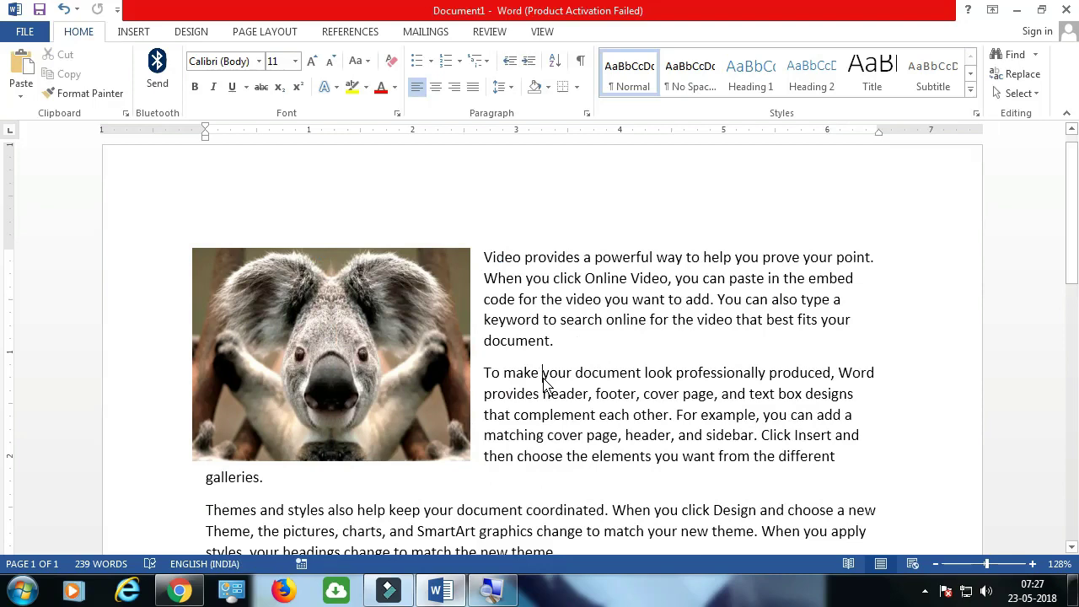
Undo the horizontal flip of the koala copy and delete both koala halves from the document
{"action": "key", "text": "ctrl+z"}
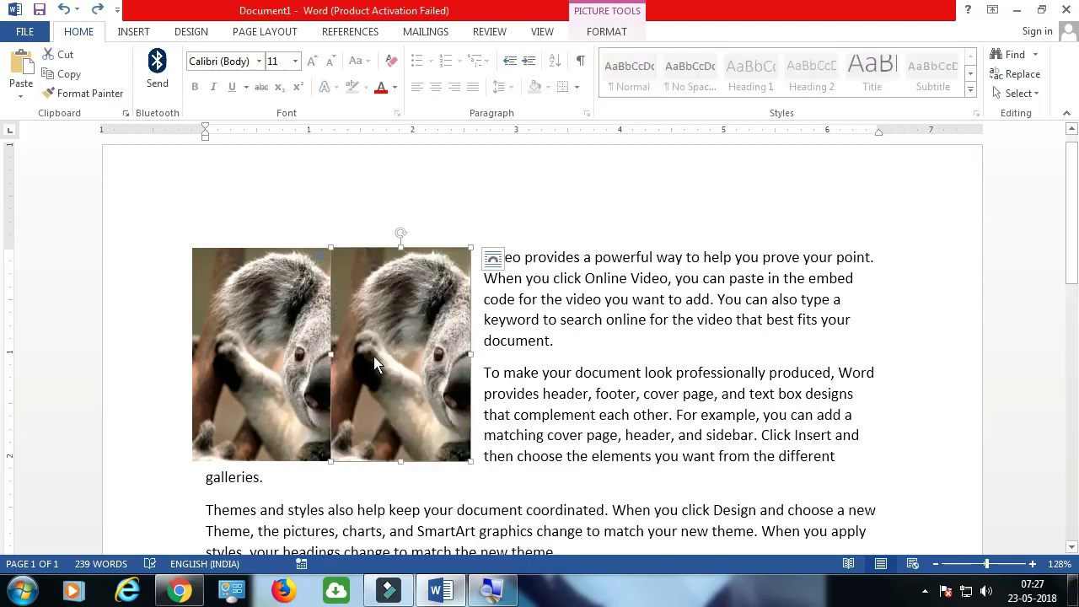
{"action": "key", "text": "Delete"}
{"action": "left_click", "coordinate": [279, 361]}
{"action": "key", "text": "Delete"}
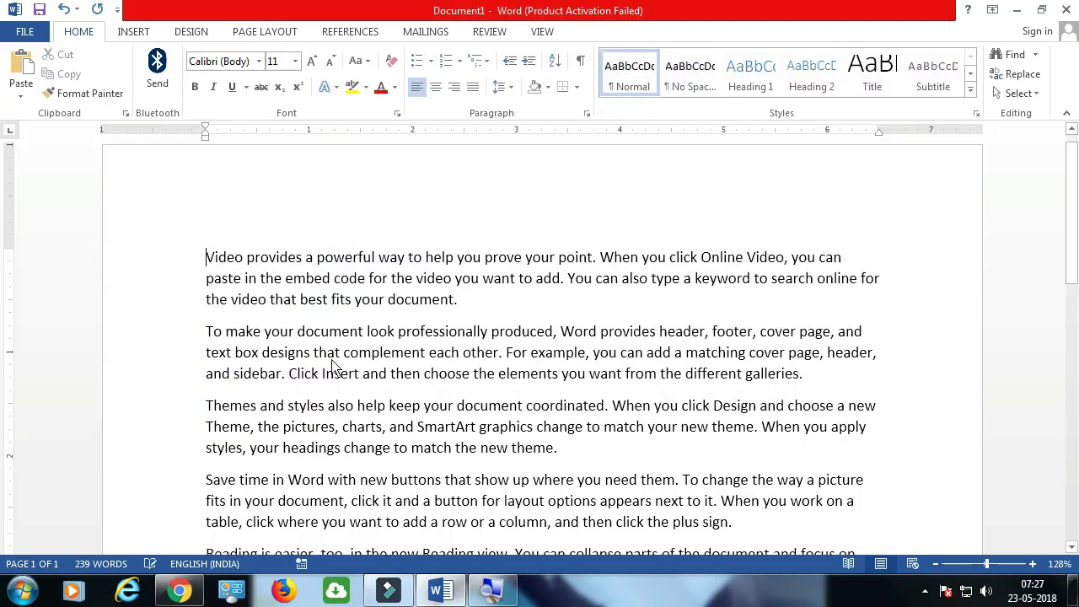
Start inserting a picture from file and browse to the EMPLOYEE LIST folder on the Desktop
{"action": "left_click", "coordinate": [135, 34]}
{"action": "left_click", "coordinate": [157, 73]}
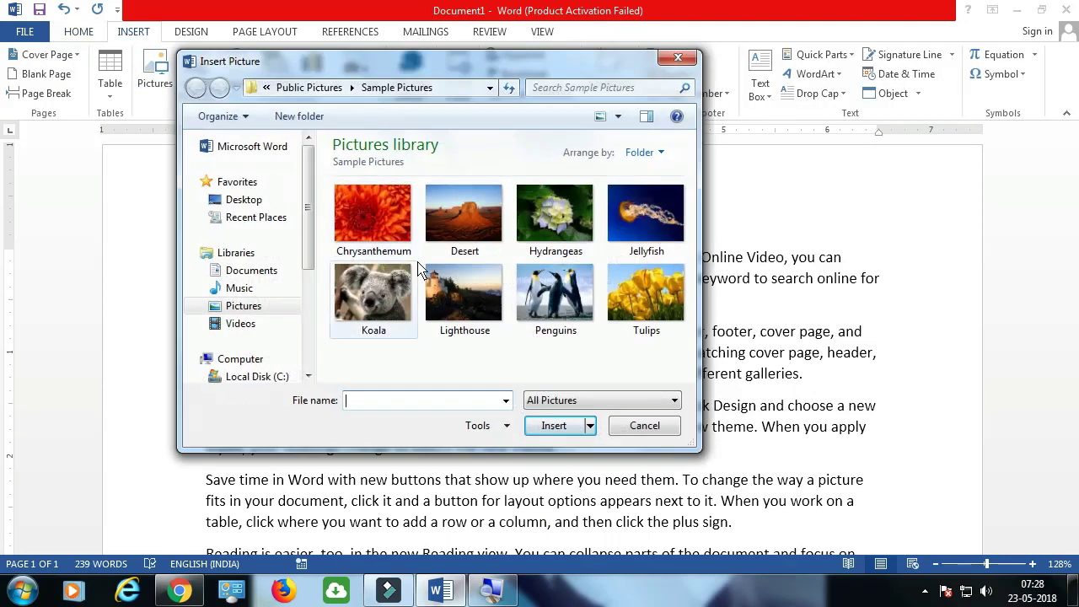
{"action": "double_click", "coordinate": [589, 67]}
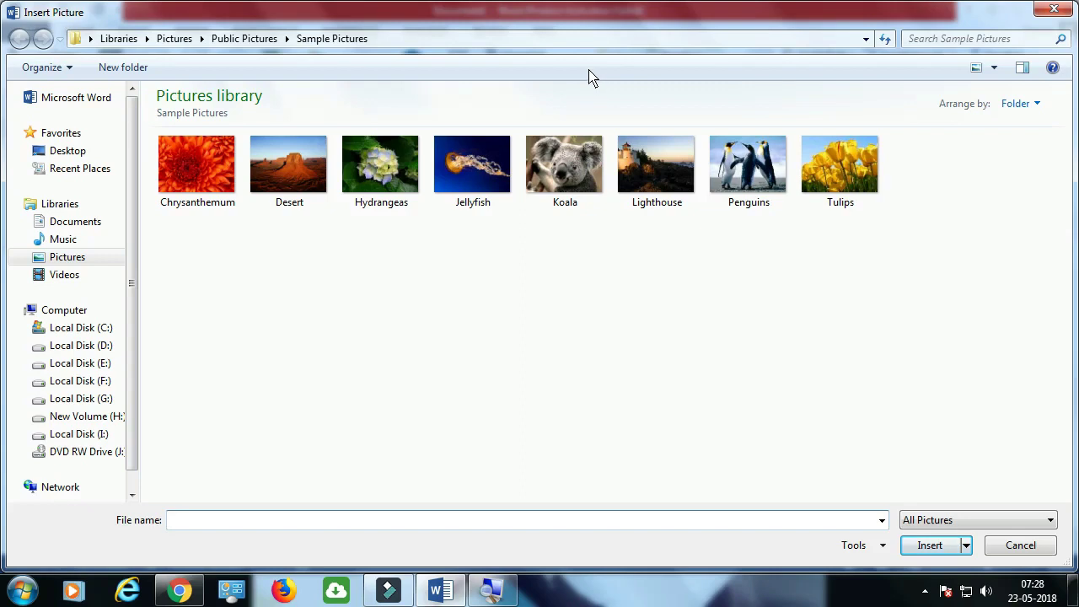
{"action": "double_click", "coordinate": [598, 19]}
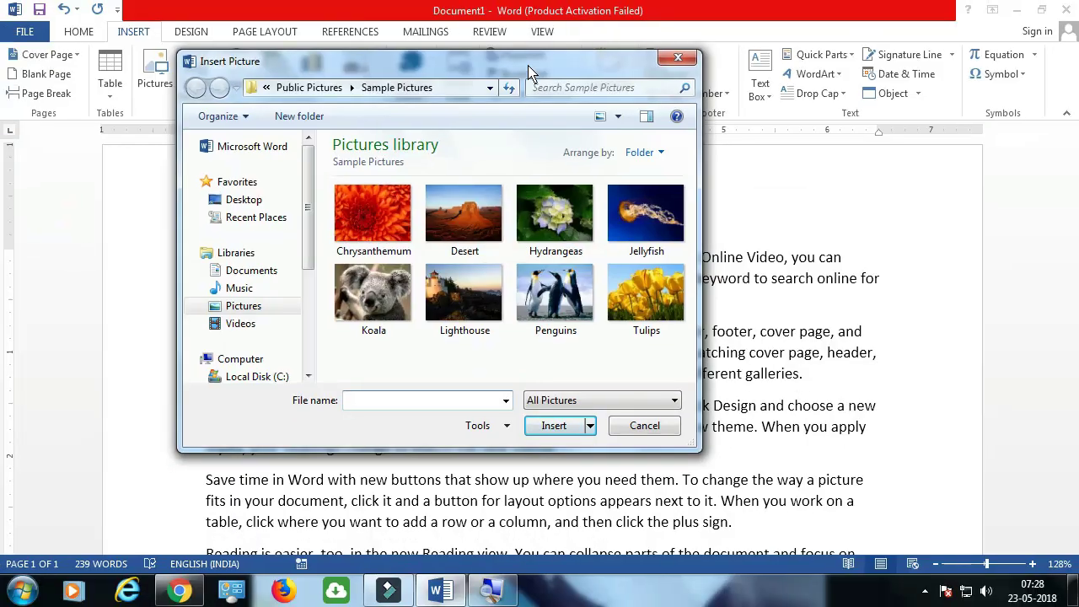
{"action": "double_click", "coordinate": [529, 73]}
{"action": "double_click", "coordinate": [537, 20]}
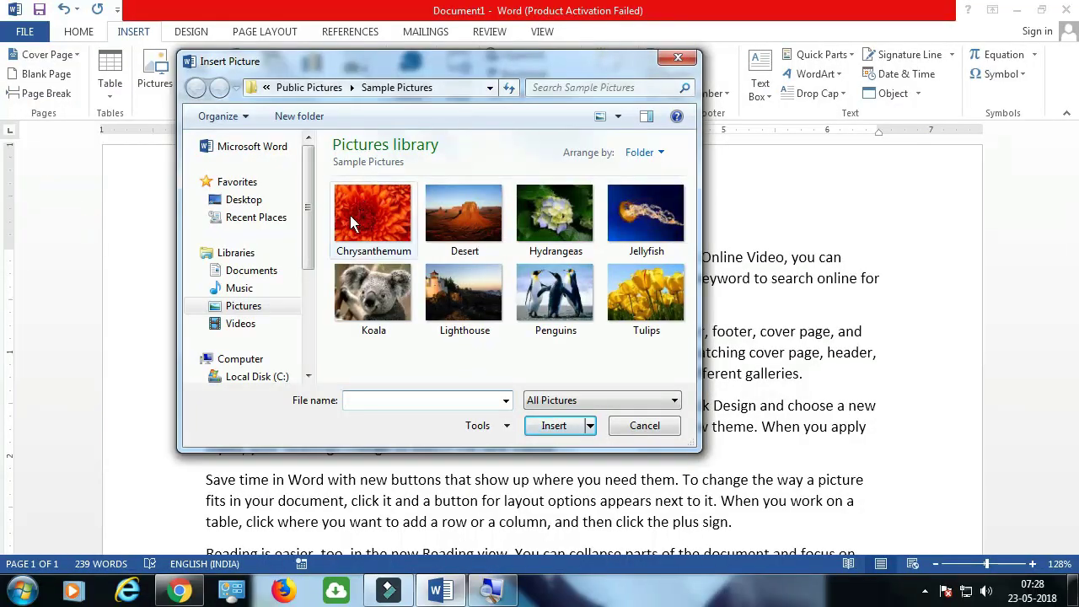
{"action": "left_click", "coordinate": [223, 204]}
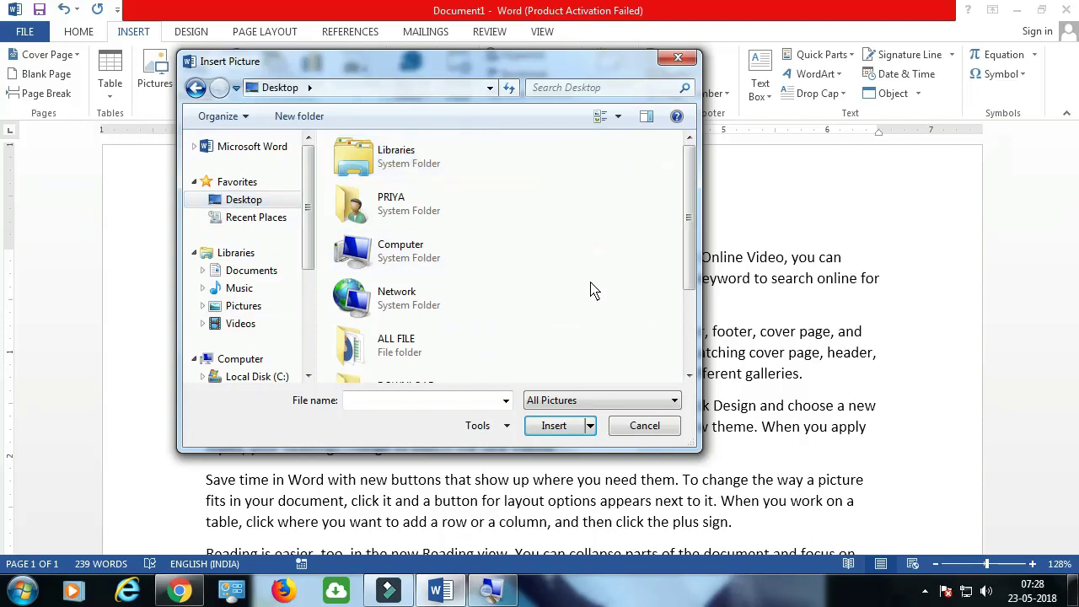
{"action": "scroll", "coordinate": [590, 290], "scroll_direction": "down", "scroll_amount": 3}
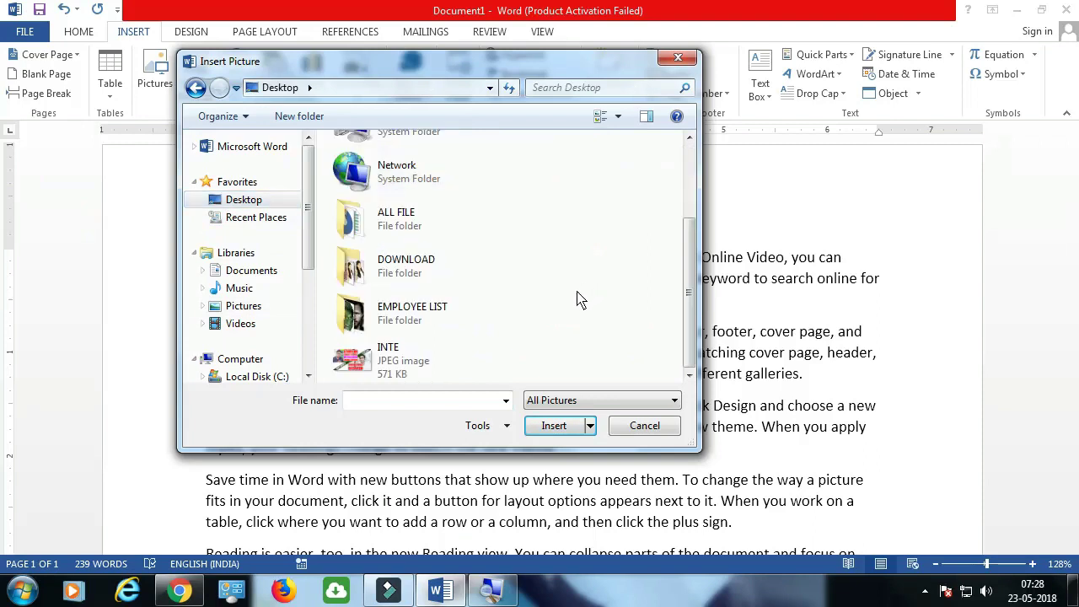
{"action": "double_click", "coordinate": [400, 324]}
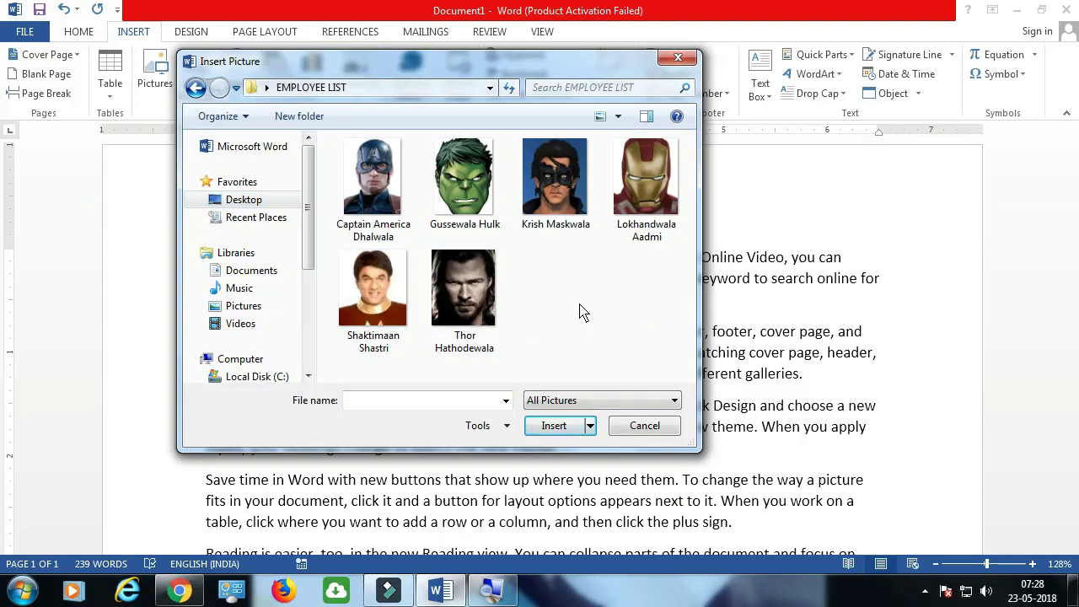
Insert the Shaktimaan Shastri picture and enlarge it to about 2.19 inches high by 1.93 inches wide
{"action": "left_click", "coordinate": [374, 325]}
{"action": "left_click", "coordinate": [382, 217]}
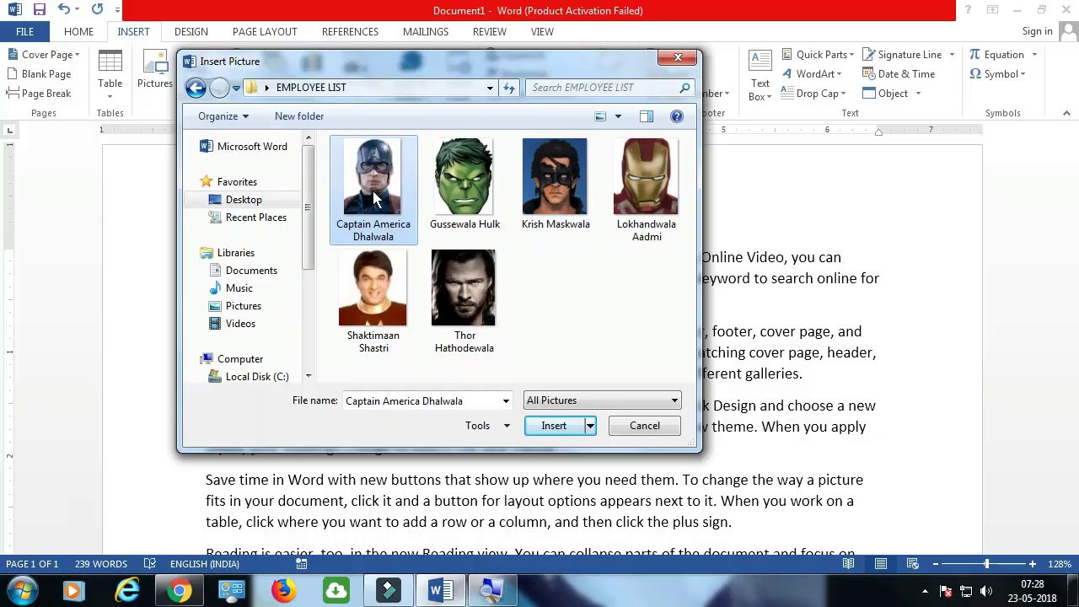
{"action": "left_click", "coordinate": [381, 299]}
{"action": "left_click", "coordinate": [554, 426]}
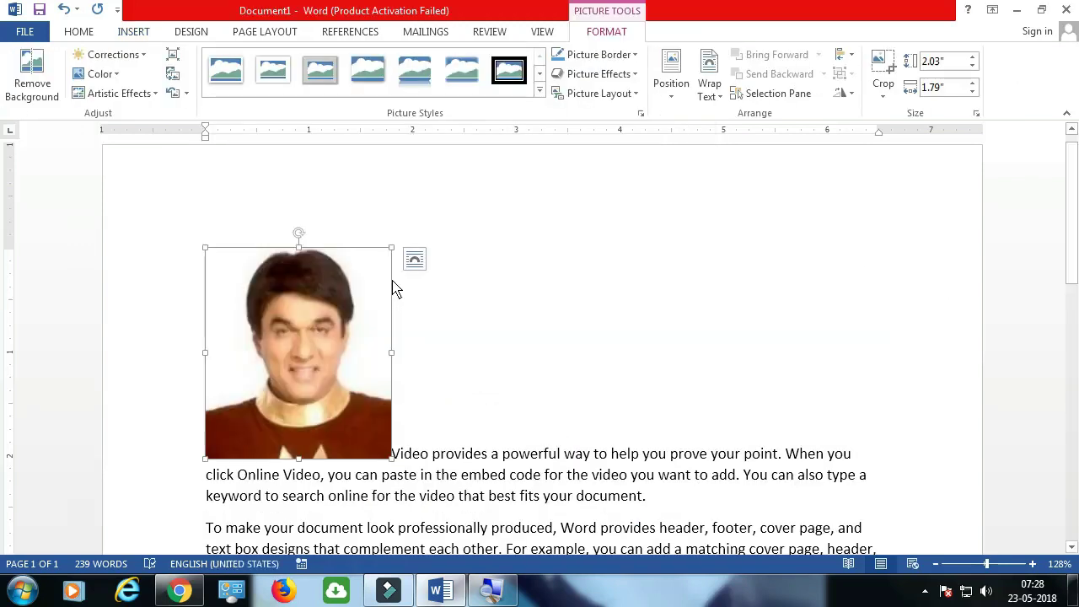
{"action": "left_click_drag", "start_coordinate": [392, 249], "coordinate": [407, 247]}
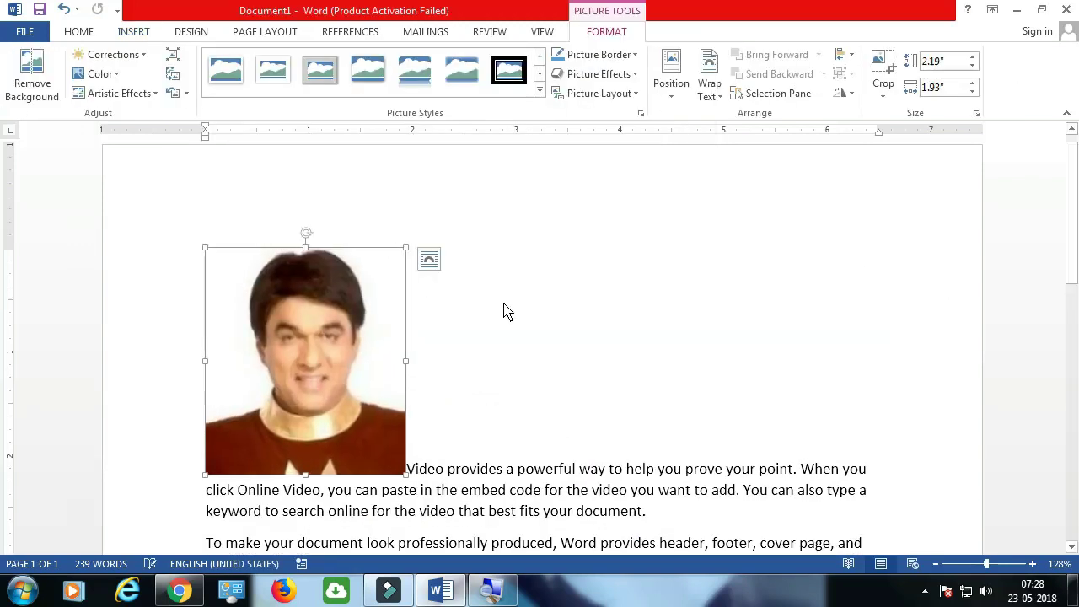
Apply Square text wrapping to the portrait and place it on the left side of the text
{"action": "left_click", "coordinate": [715, 98]}
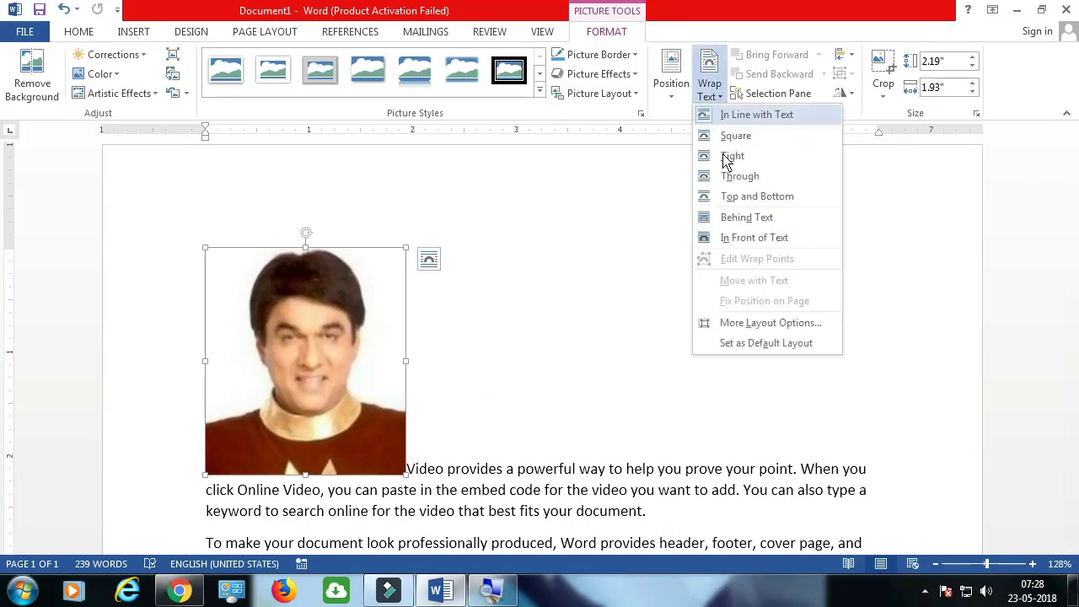
{"action": "left_click", "coordinate": [725, 135]}
{"action": "left_click_drag", "start_coordinate": [354, 366], "coordinate": [531, 344]}
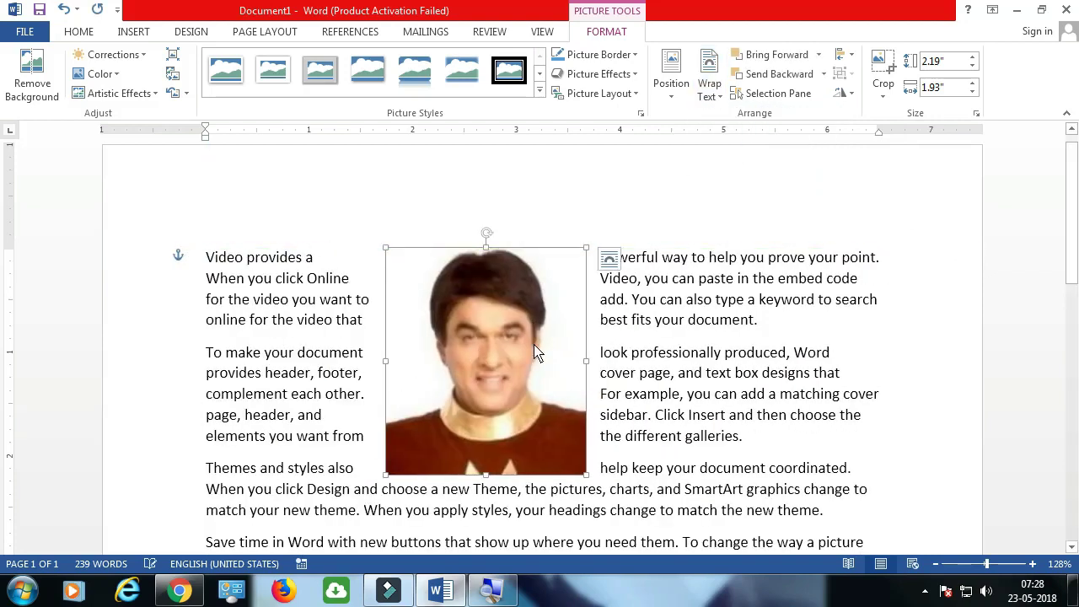
{"action": "left_click_drag", "start_coordinate": [449, 336], "coordinate": [311, 339]}
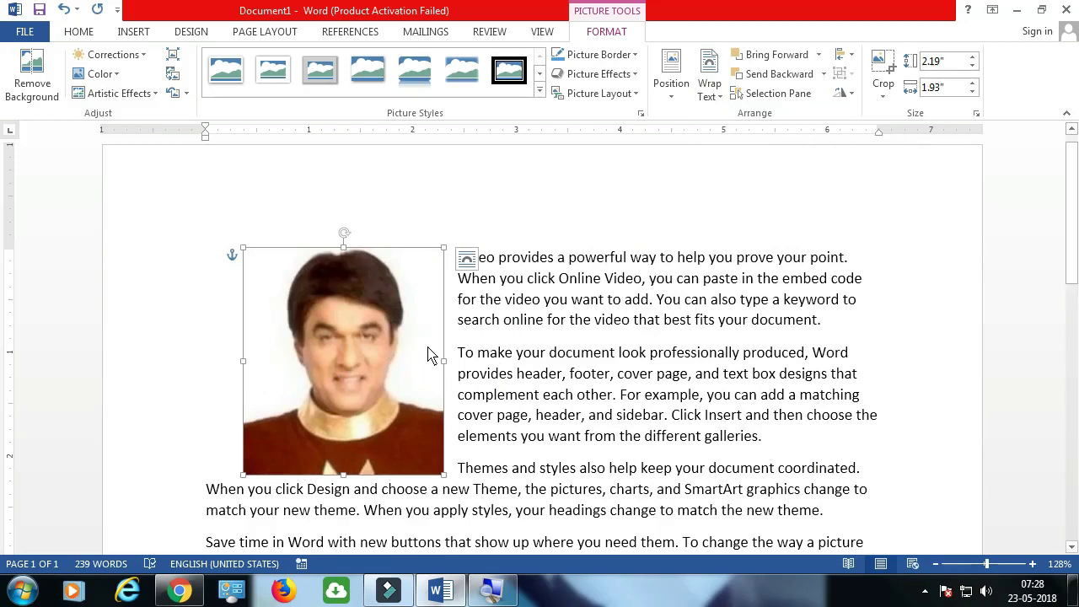
Remove the portrait's background with the marked area extended to the picture's edges, leaving the picture at the text's left margin
{"action": "left_click", "coordinate": [36, 84]}
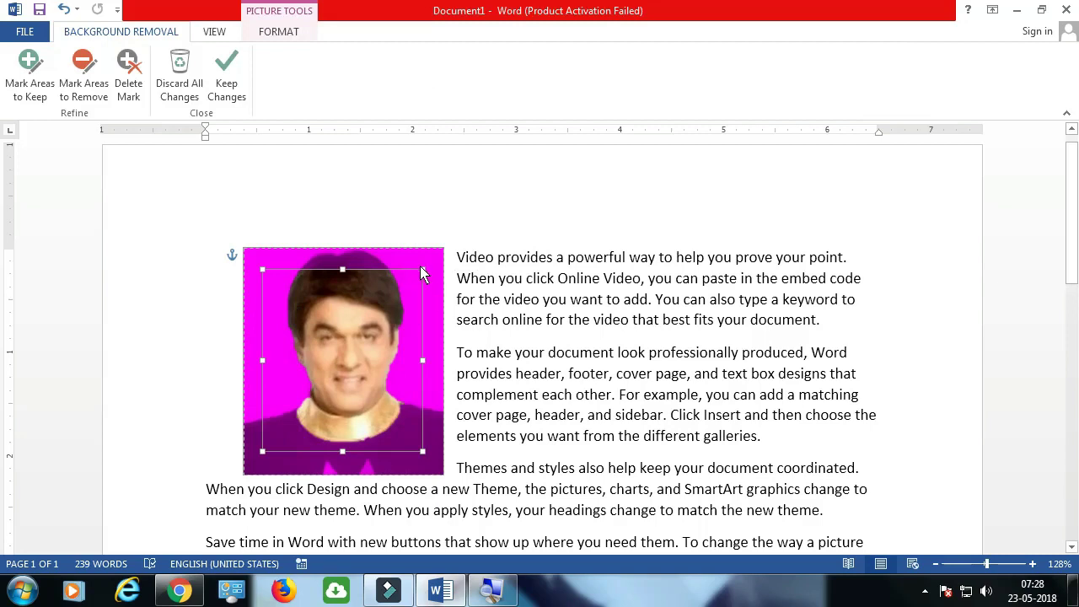
{"action": "left_click_drag", "start_coordinate": [422, 269], "coordinate": [434, 249]}
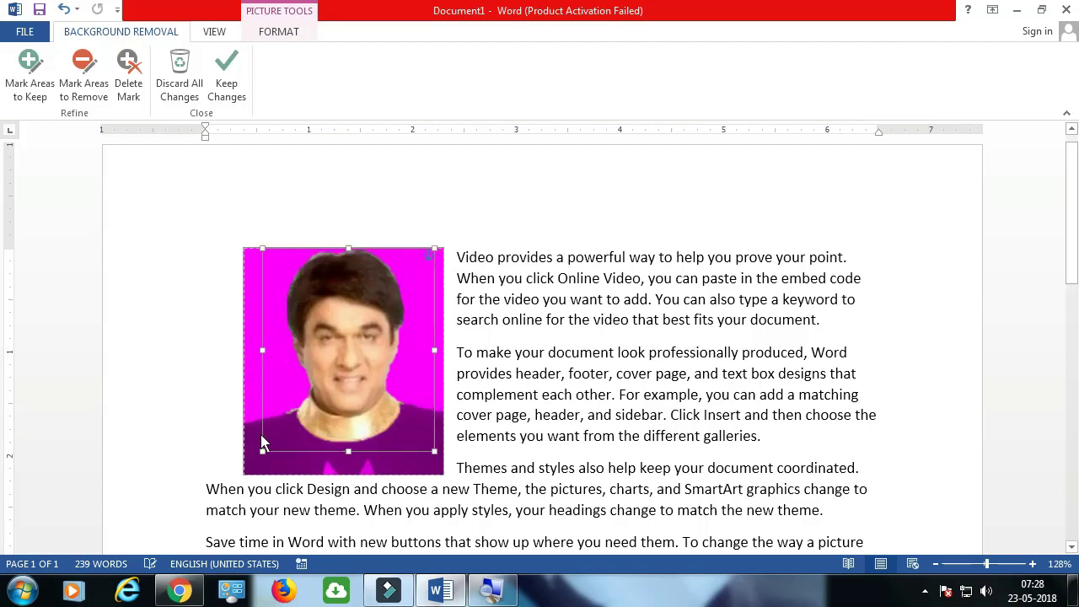
{"action": "left_click_drag", "start_coordinate": [262, 456], "coordinate": [245, 472]}
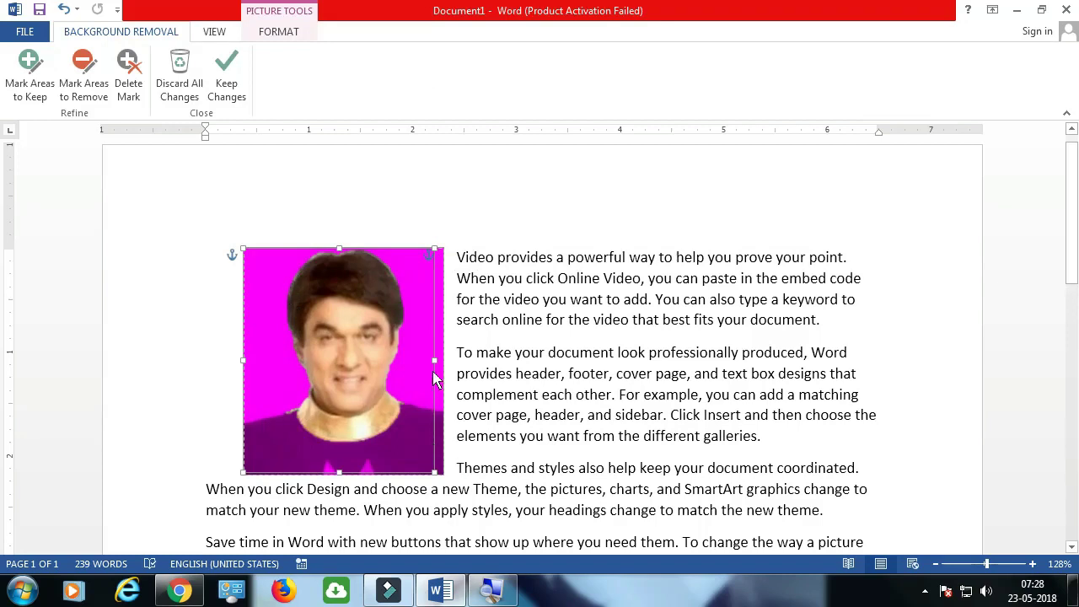
{"action": "left_click_drag", "start_coordinate": [436, 366], "coordinate": [441, 373]}
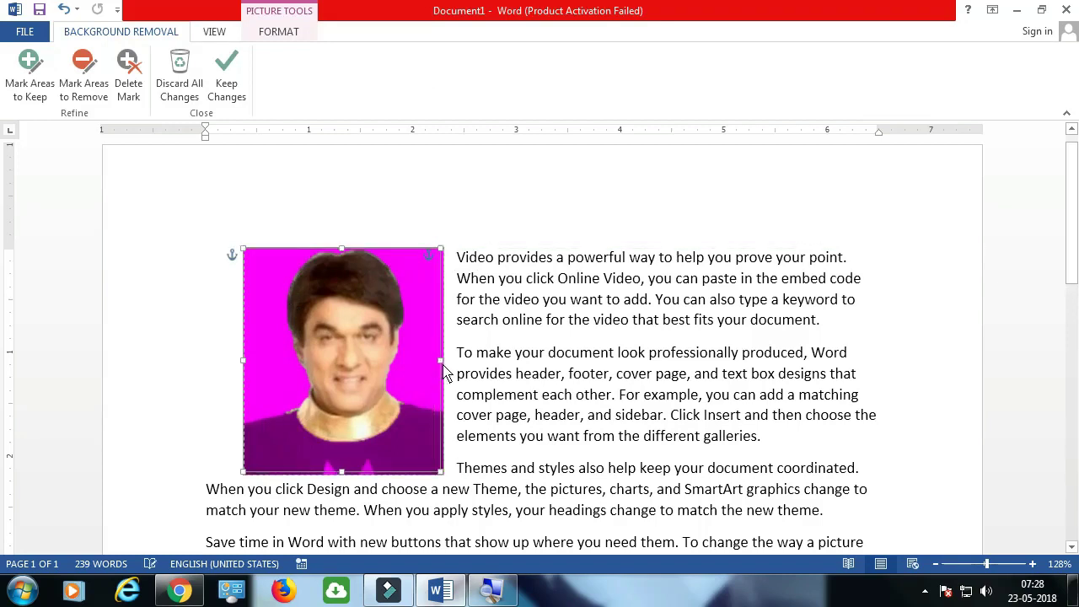
{"action": "left_click_drag", "start_coordinate": [445, 475], "coordinate": [443, 474]}
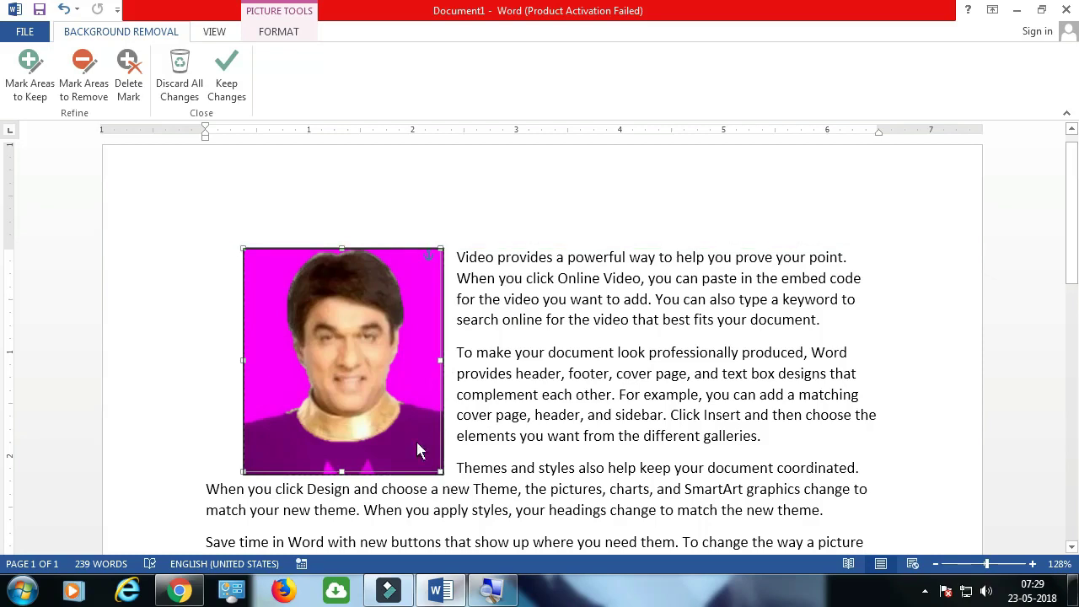
{"action": "left_click_drag", "start_coordinate": [244, 253], "coordinate": [258, 261]}
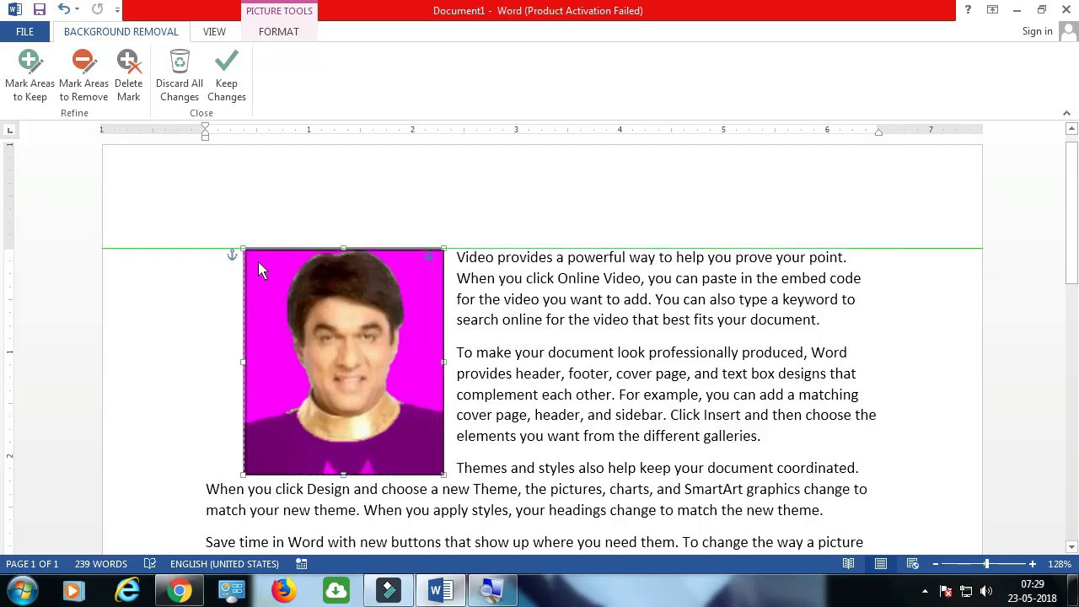
{"action": "left_click", "coordinate": [274, 480]}
{"action": "left_click", "coordinate": [316, 395]}
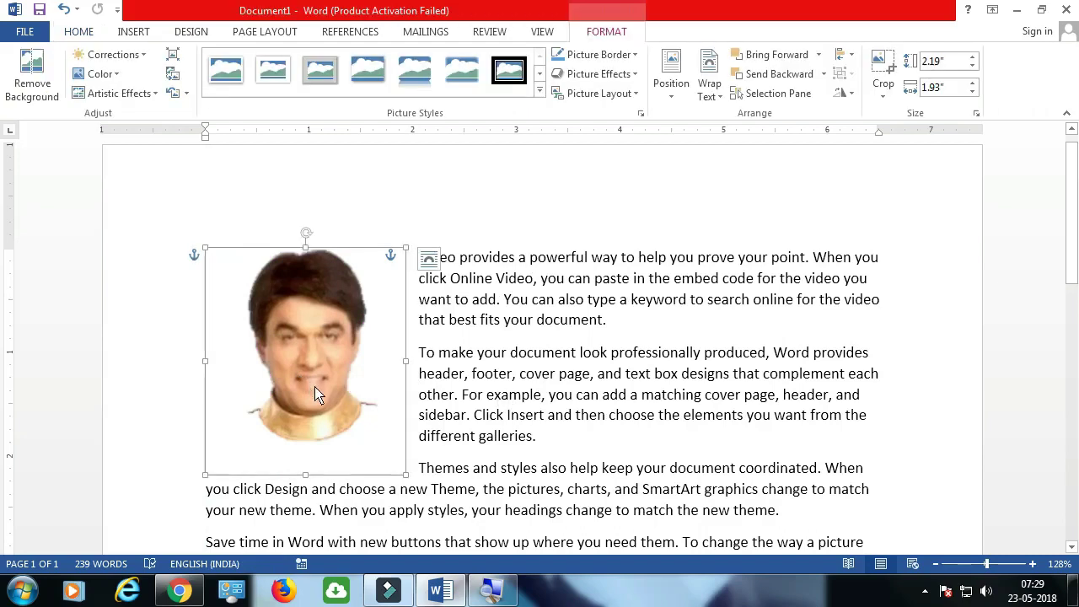
{"action": "key", "text": "alt+j"}
{"action": "key", "text": "p"}
{"action": "key", "text": "e"}
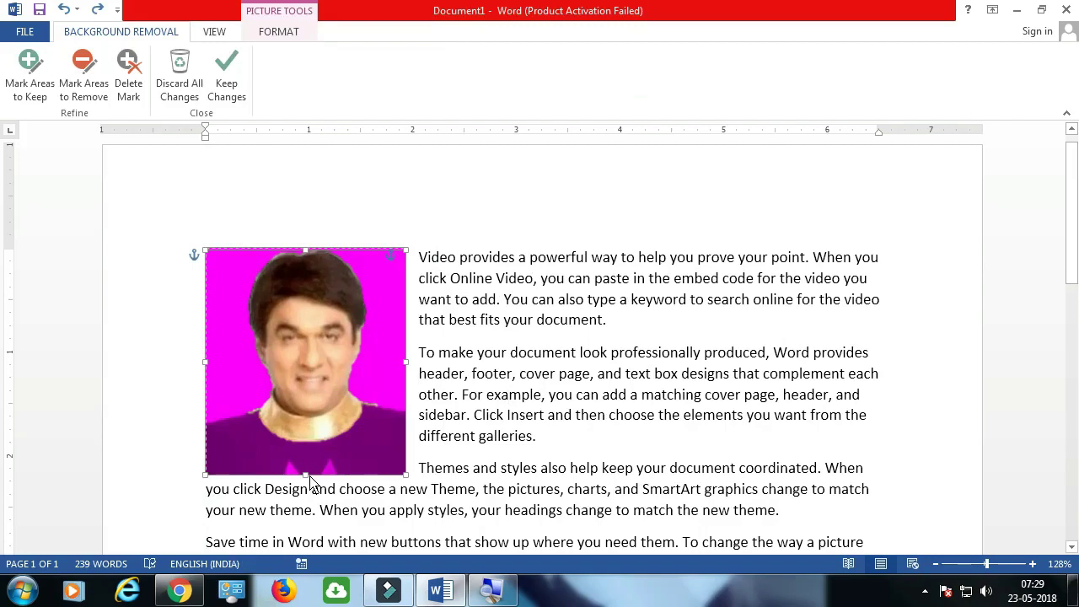
{"action": "left_click", "coordinate": [541, 413]}
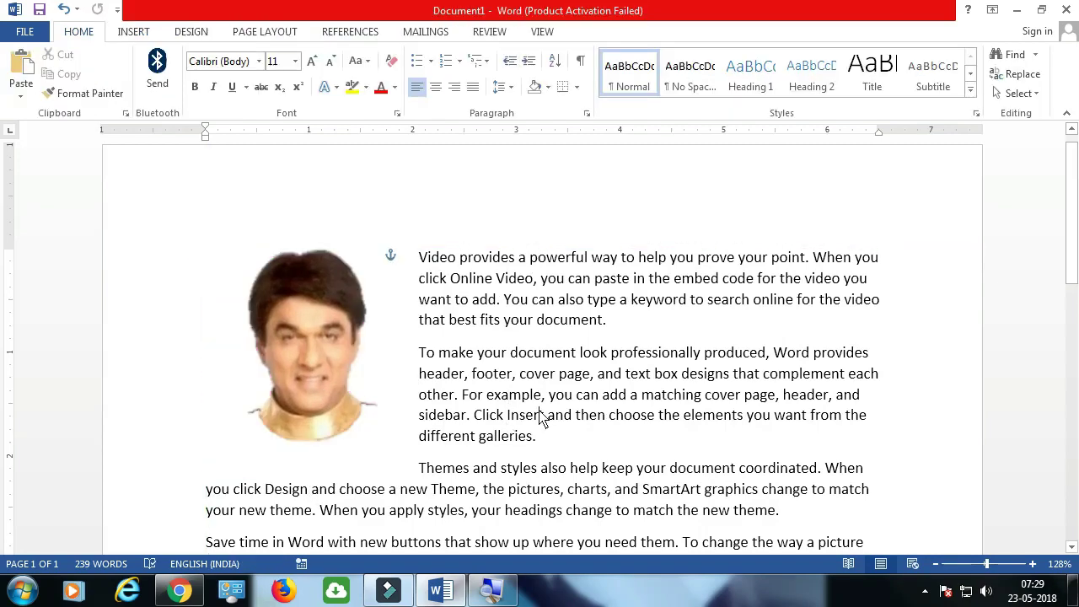
Move the portrait to the middle of the text with Tight wrapping, and switch its wrapping back to Square
{"action": "left_click", "coordinate": [304, 356]}
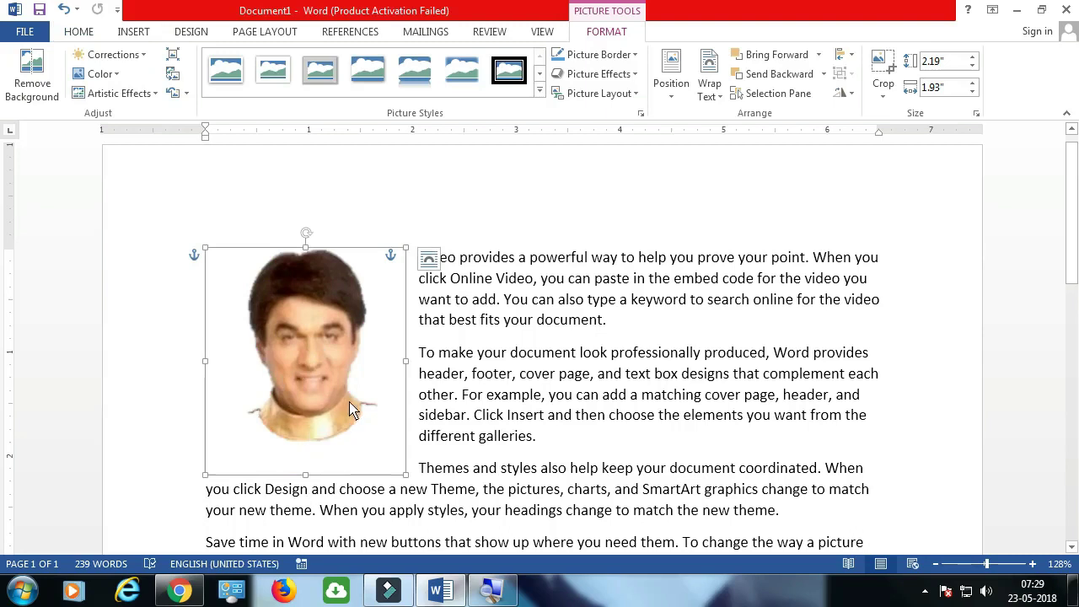
{"action": "left_click", "coordinate": [709, 98]}
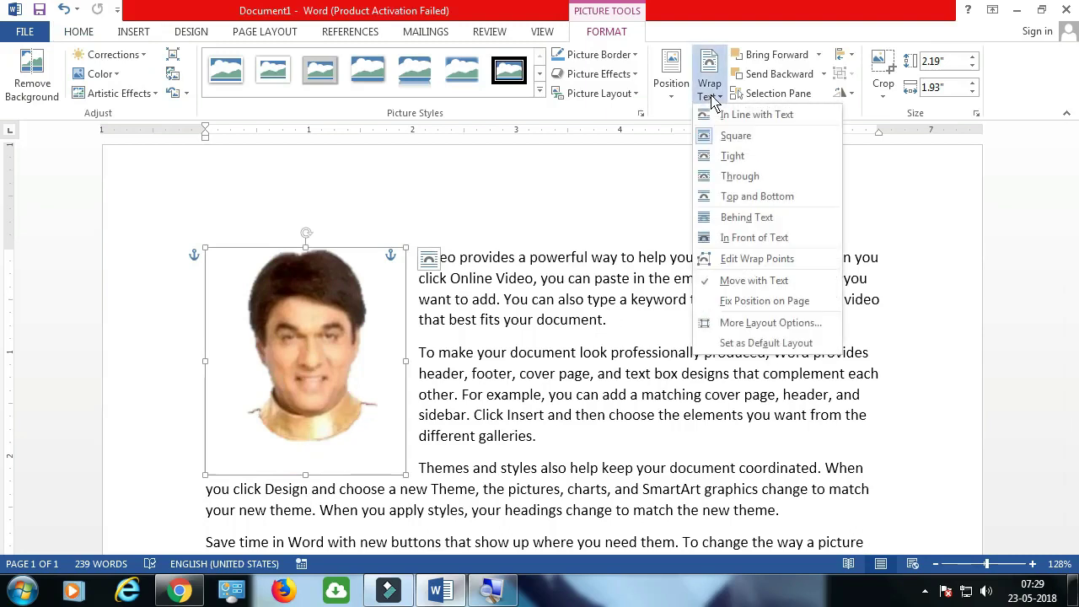
{"action": "left_click", "coordinate": [723, 156]}
{"action": "left_click_drag", "start_coordinate": [328, 380], "coordinate": [474, 388]}
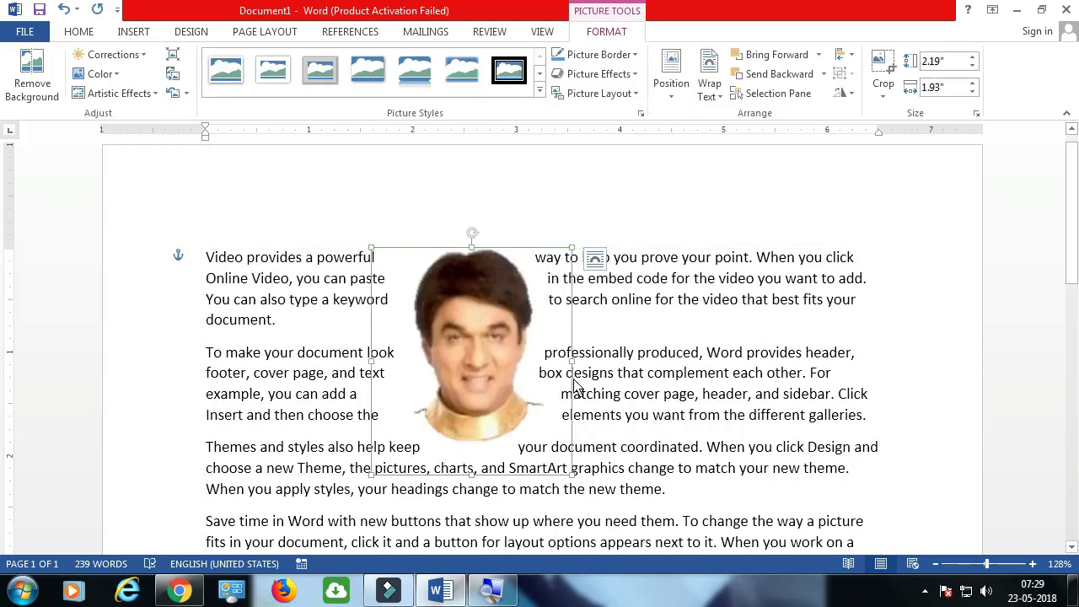
{"action": "left_click", "coordinate": [711, 93]}
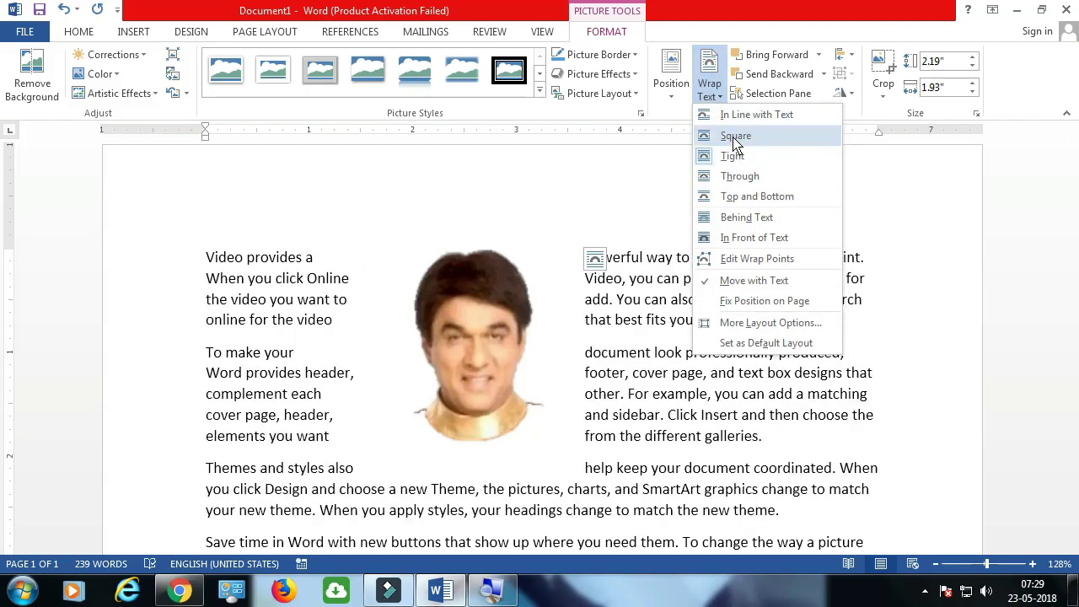
{"action": "left_click", "coordinate": [735, 136]}
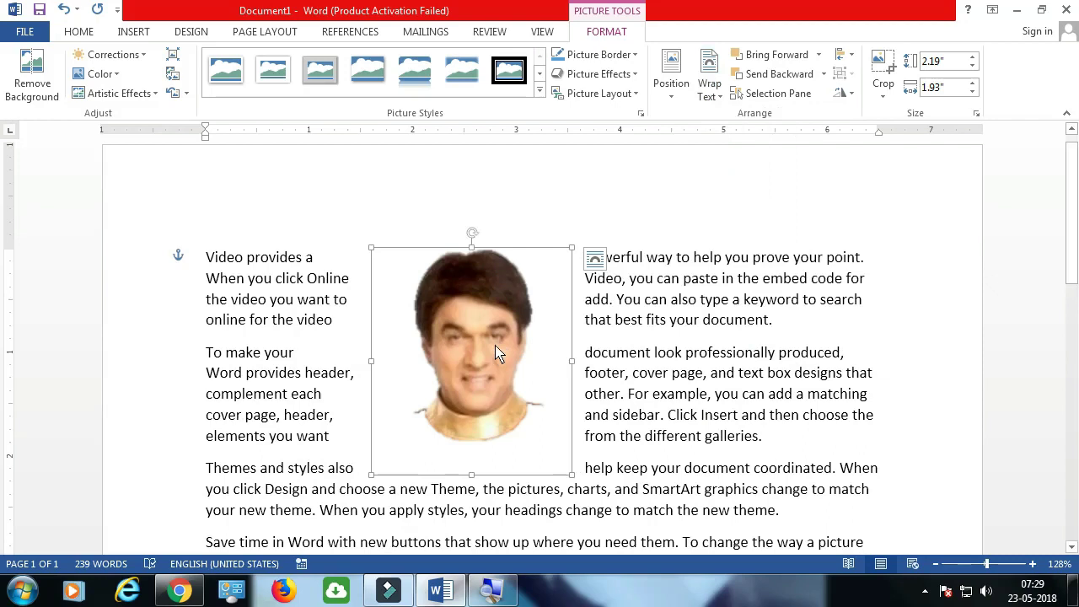
{"action": "left_click", "coordinate": [881, 91]}
{"action": "left_click_drag", "start_coordinate": [569, 360], "coordinate": [479, 368]}
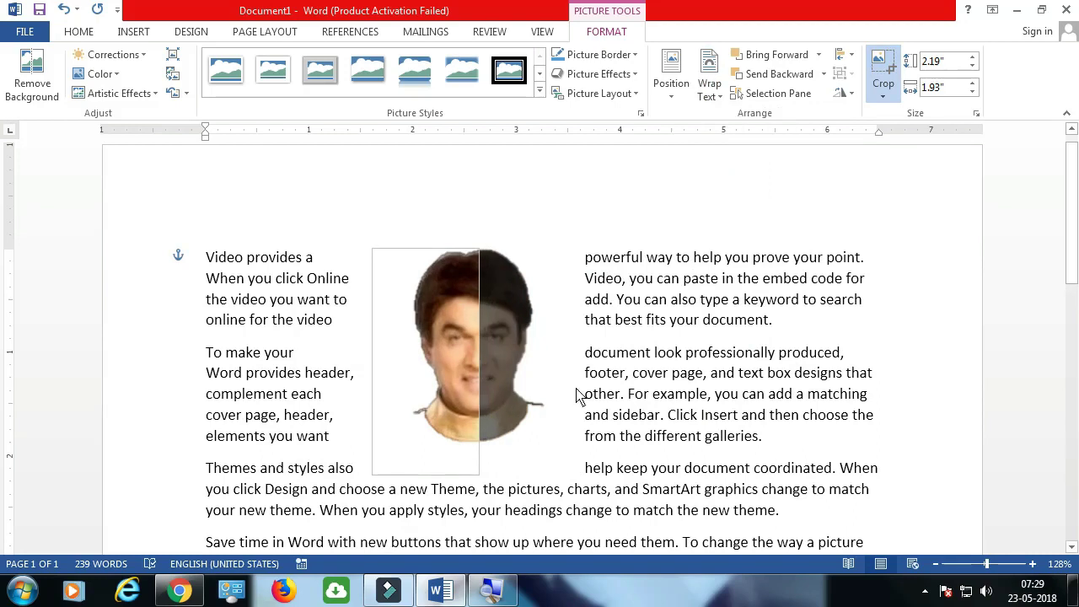
{"action": "left_click", "coordinate": [648, 422]}
{"action": "left_click", "coordinate": [455, 371]}
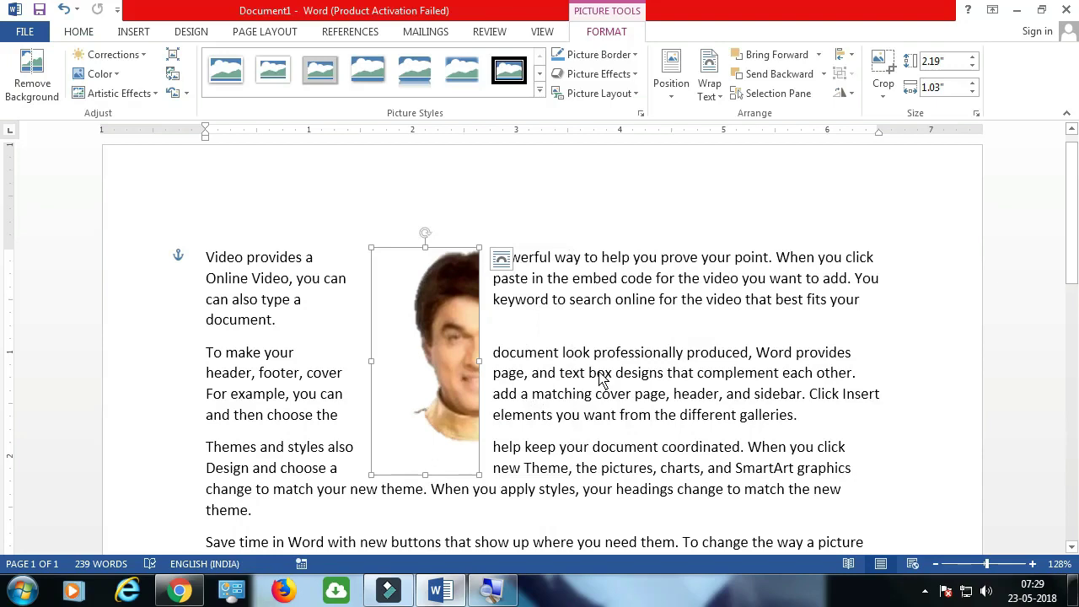
Crop away the right half of the portrait through the middle of the face, leaving about 1.06 inches of width
{"action": "left_click", "coordinate": [882, 71]}
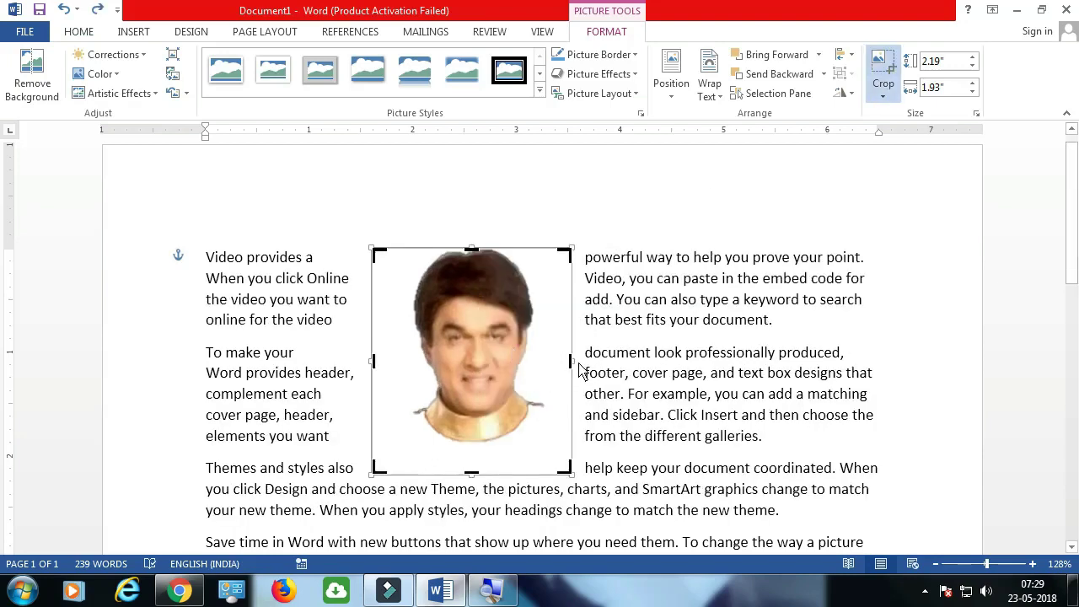
{"action": "left_click_drag", "start_coordinate": [571, 366], "coordinate": [484, 369]}
{"action": "left_click", "coordinate": [651, 394]}
Duplicate the cropped face half to the right of the original and flip the copy horizontally
{"action": "left_click", "coordinate": [457, 359]}
{"action": "left_click_drag", "start_coordinate": [457, 360], "coordinate": [552, 354]}
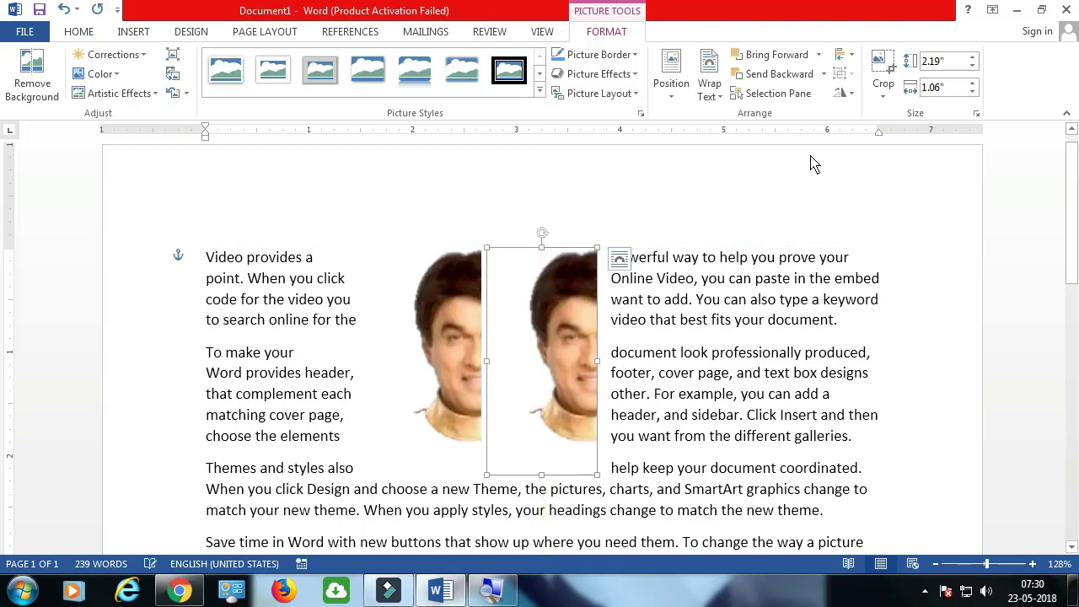
{"action": "left_click", "coordinate": [842, 93]}
{"action": "left_click", "coordinate": [870, 182]}
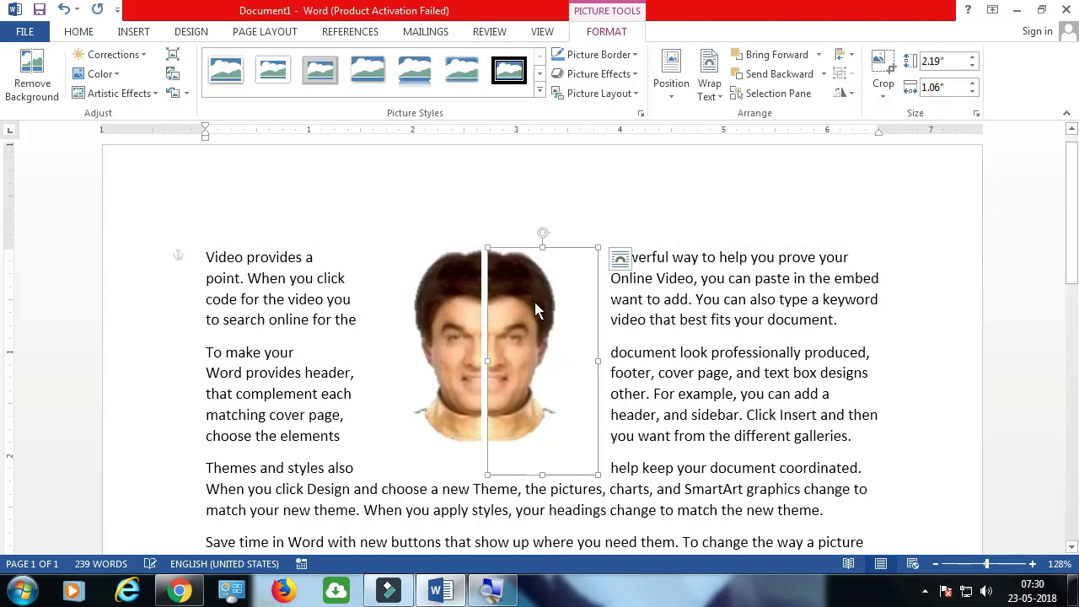
Move the flipped copy flush against the original half so the two form one mirrored face
{"action": "left_click_drag", "start_coordinate": [529, 323], "coordinate": [500, 293]}
{"action": "left_click_drag", "start_coordinate": [544, 322], "coordinate": [538, 325]}
{"action": "left_click", "coordinate": [681, 373]}
{"action": "left_click", "coordinate": [520, 335]}
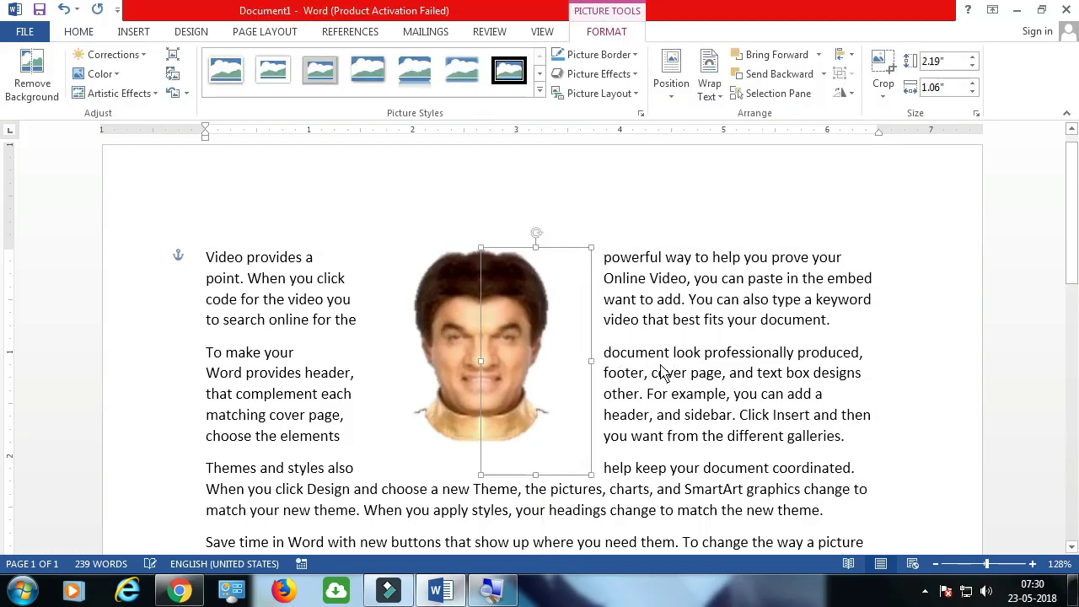
{"action": "left_click", "coordinate": [675, 376]}
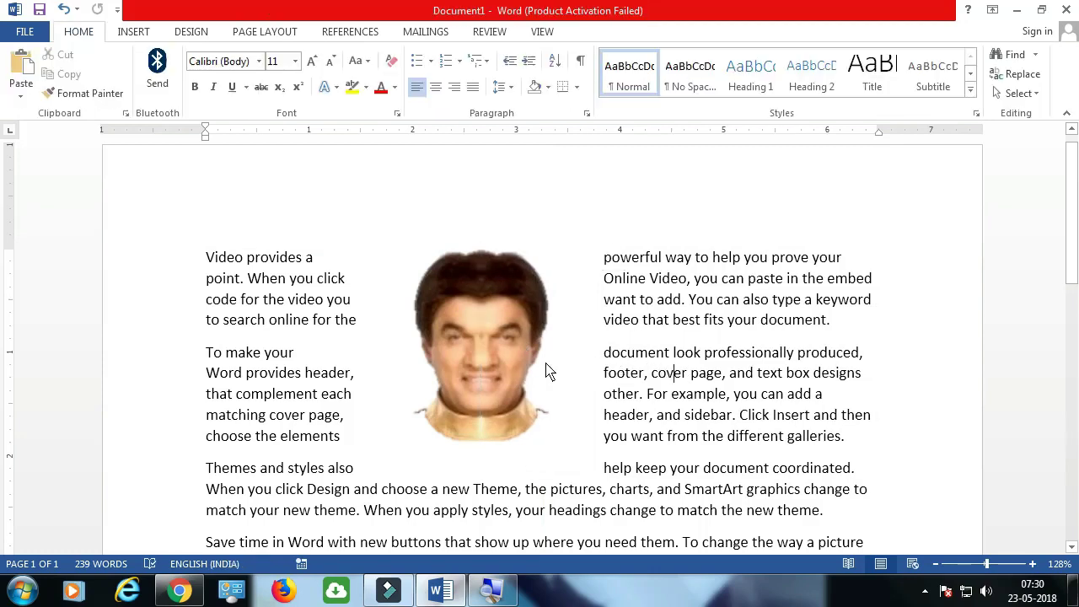
{"action": "left_click", "coordinate": [589, 370]}
{"action": "left_click", "coordinate": [674, 384]}
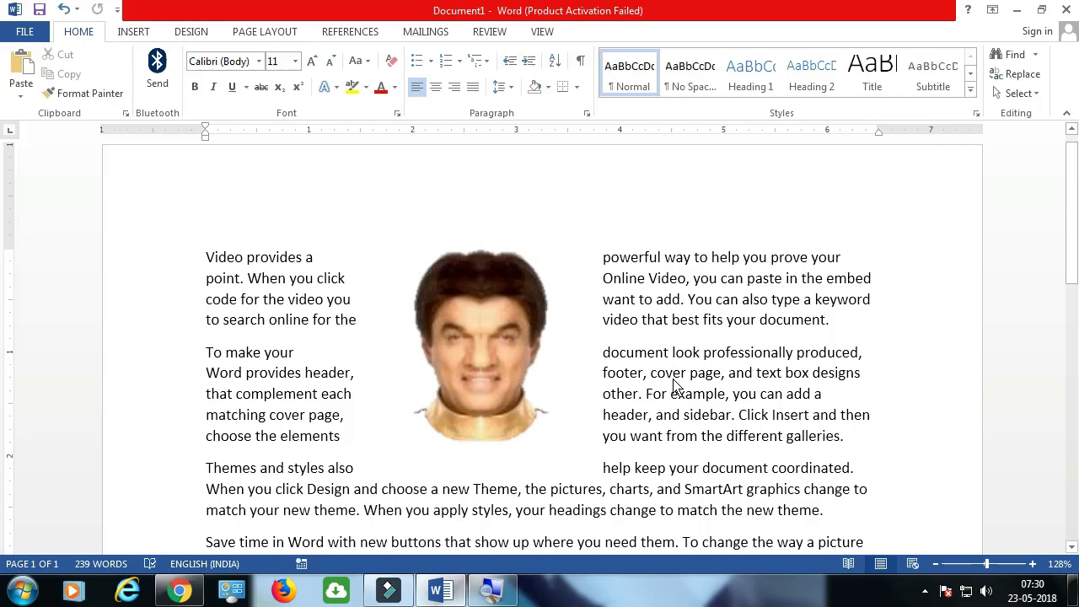
Delete both halves of the mirrored face from the document and bring up the insert commands
{"action": "left_click", "coordinate": [516, 339]}
{"action": "key", "text": "ctrl+x"}
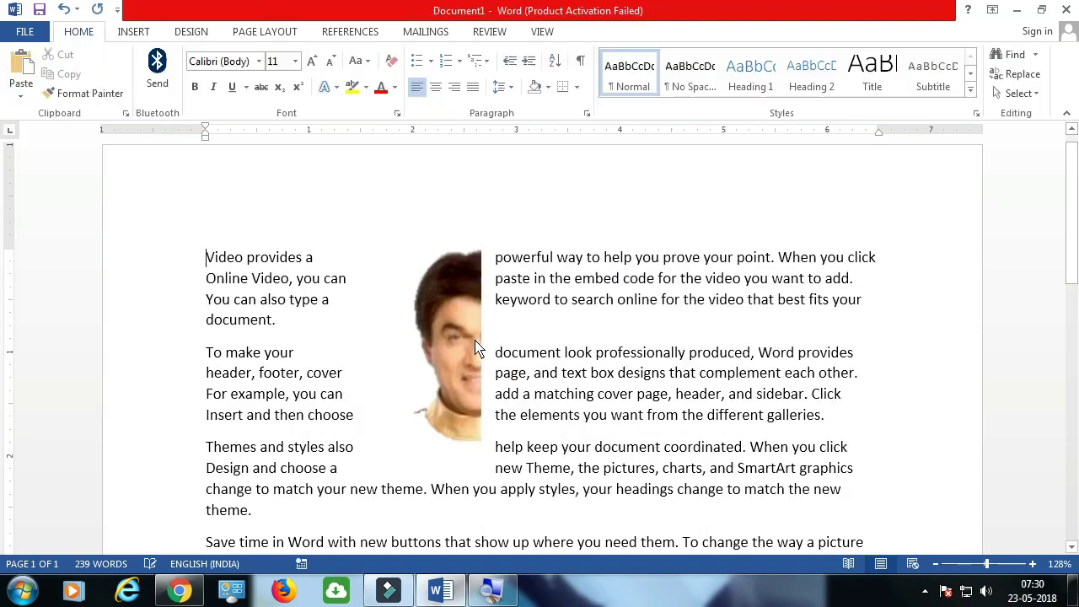
{"action": "left_click", "coordinate": [125, 31]}
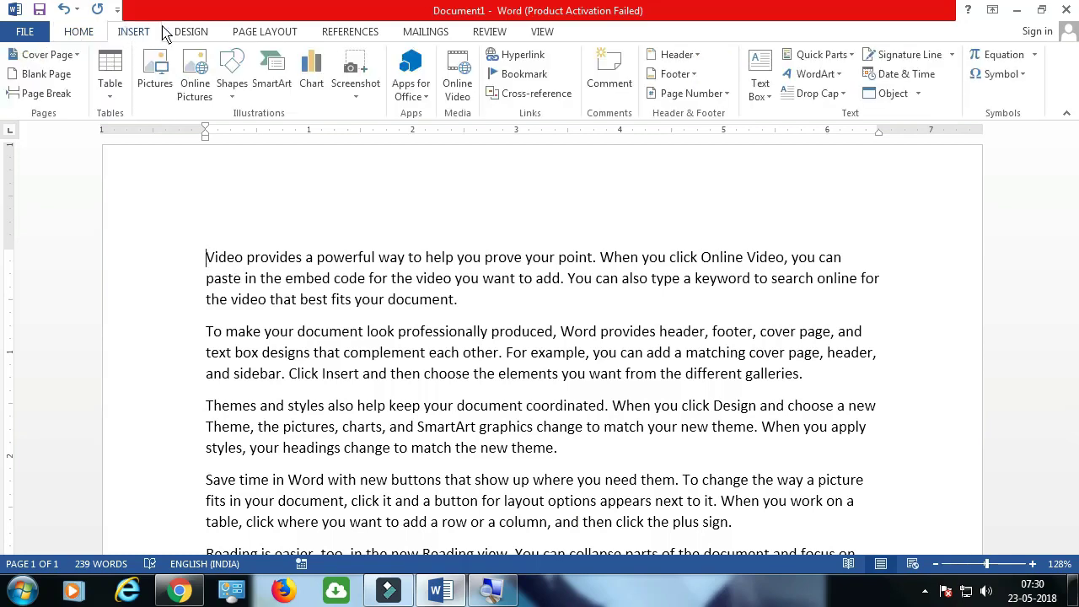